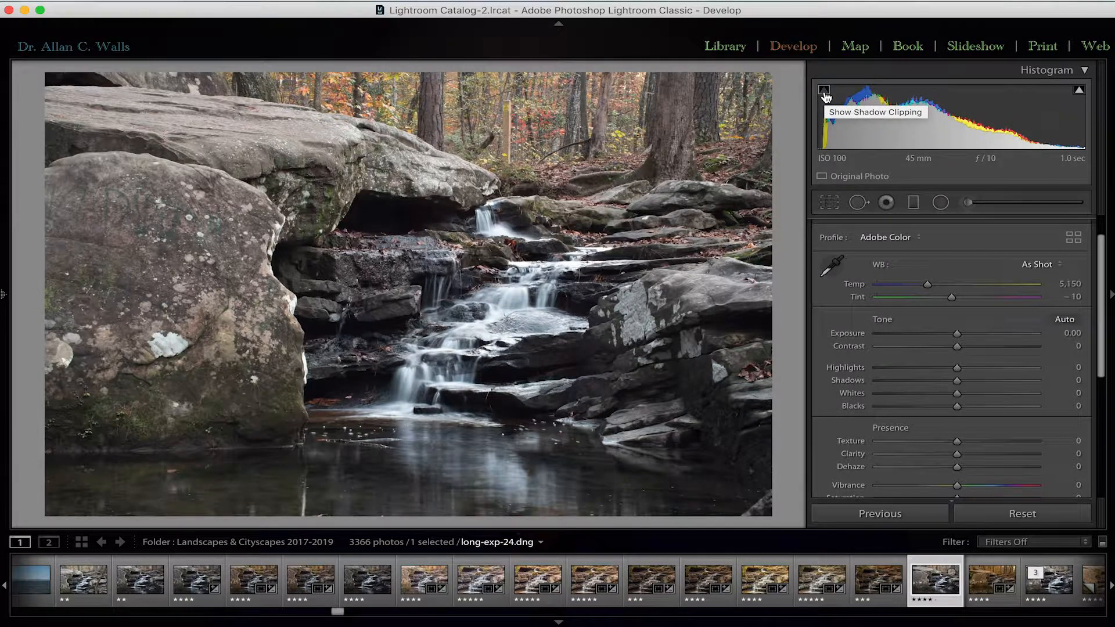
Preview the highlight clipping on the waterfall photo and look through the Basic adjustments.
{"action": "mouse_move", "coordinate": [1084, 101]}
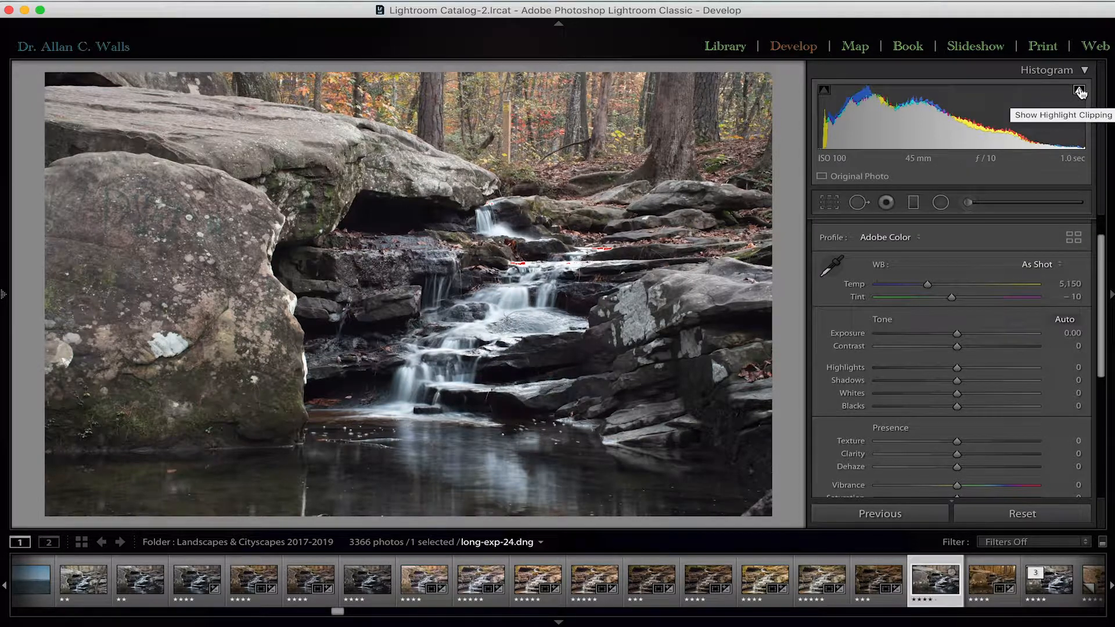
{"action": "left_click", "coordinate": [1080, 92]}
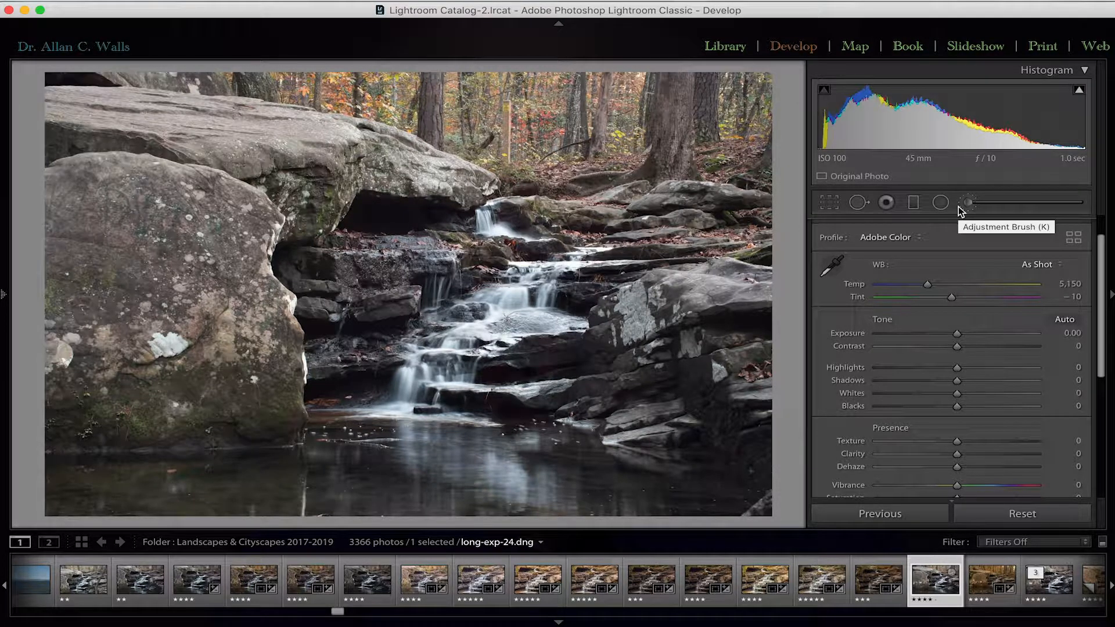
{"action": "scroll", "coordinate": [971, 222], "scroll_direction": "up", "scroll_amount": 1}
{"action": "scroll", "coordinate": [971, 222], "scroll_direction": "up", "scroll_amount": 3}
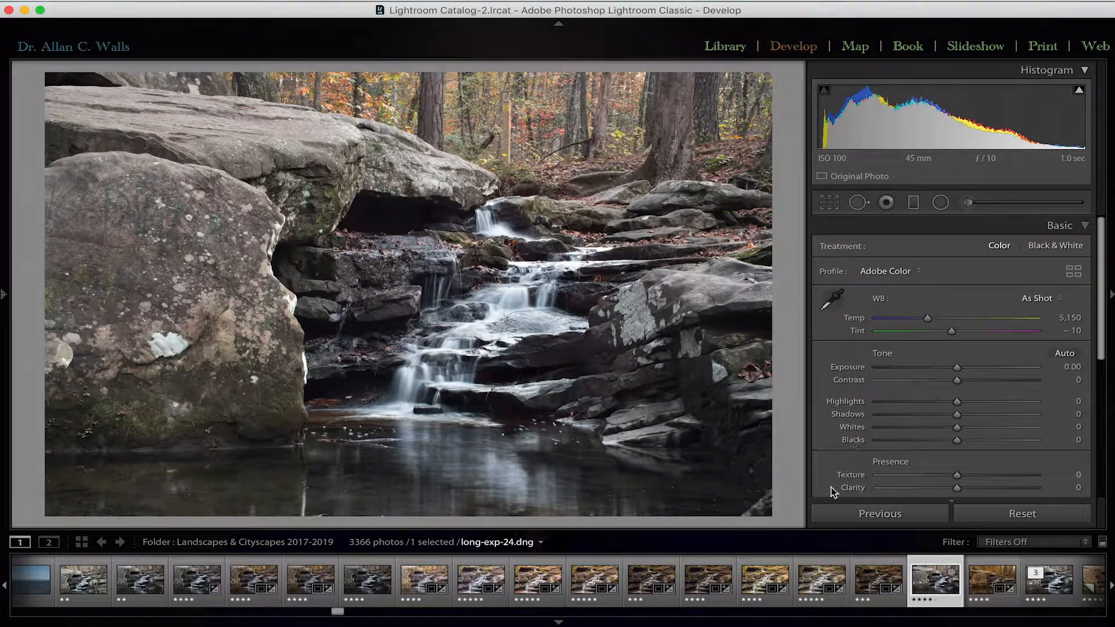
{"action": "scroll", "coordinate": [1076, 389], "scroll_direction": "down", "scroll_amount": 5}
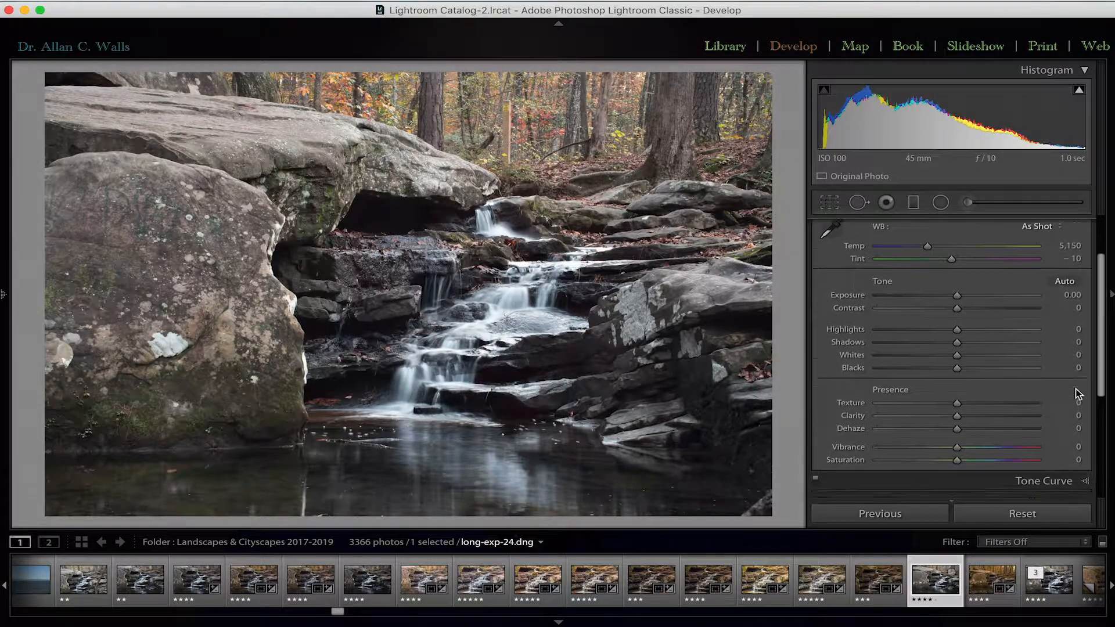
{"action": "scroll", "coordinate": [1076, 389], "scroll_direction": "down", "scroll_amount": 4}
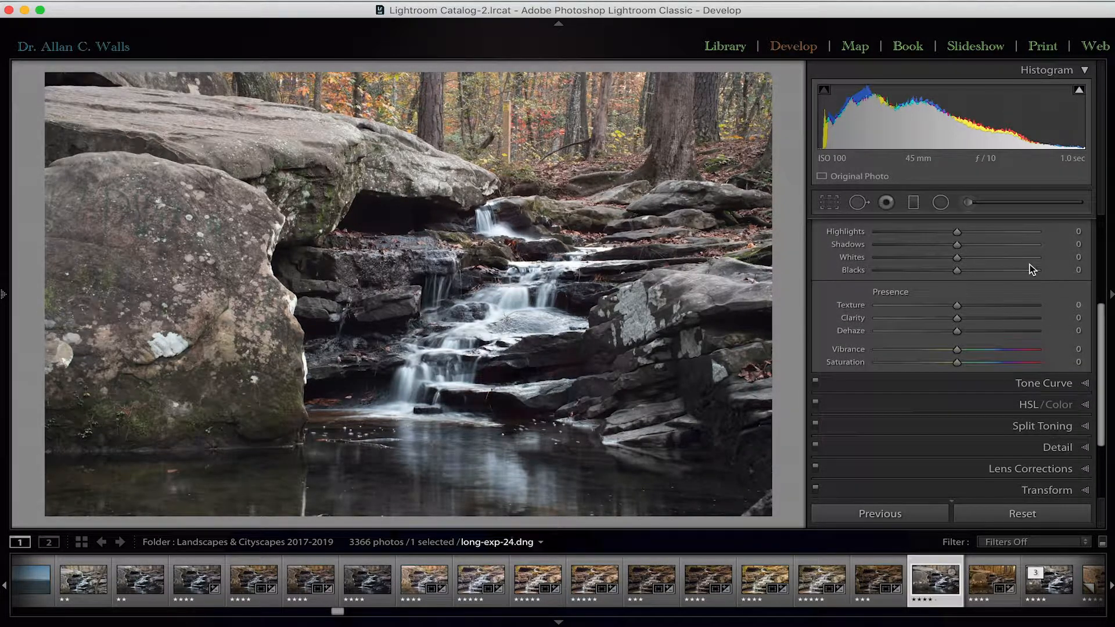
{"action": "scroll", "coordinate": [1030, 264], "scroll_direction": "down", "scroll_amount": 4}
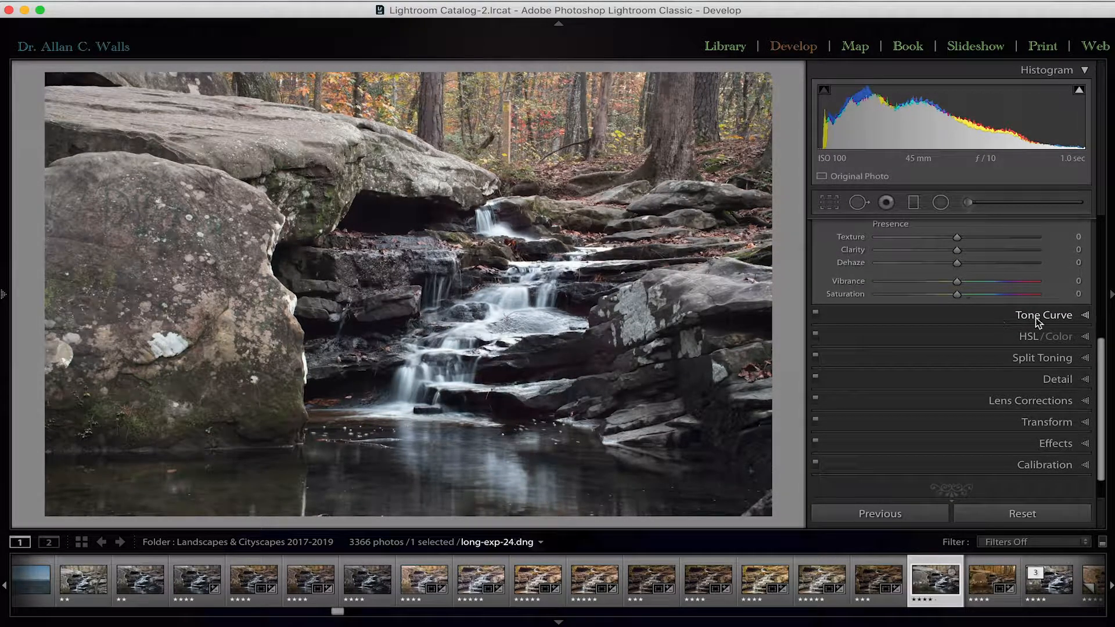
Examine the Tone Curve and HSL/Color adjustments, and return to the Basic adjustments.
{"action": "left_click", "coordinate": [1089, 316]}
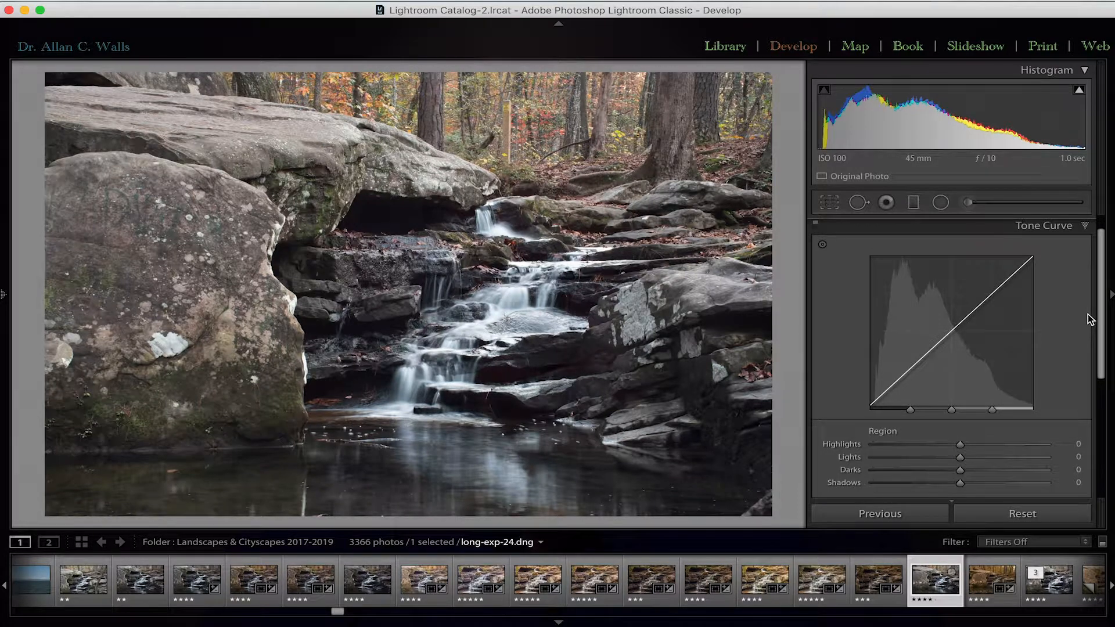
{"action": "left_click", "coordinate": [1086, 226]}
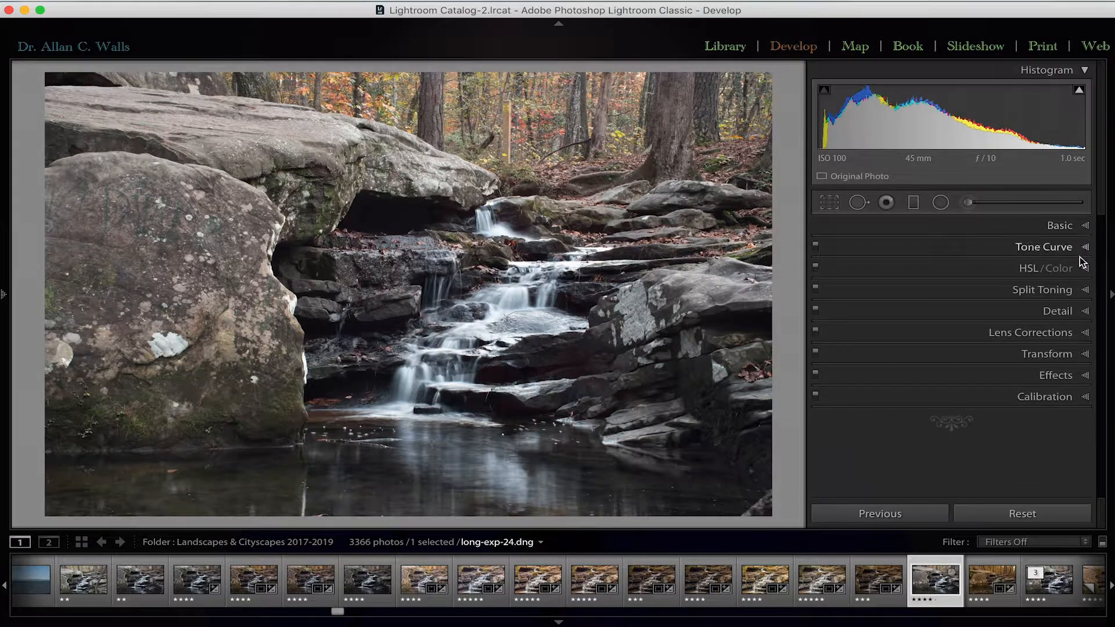
{"action": "left_click", "coordinate": [1085, 270]}
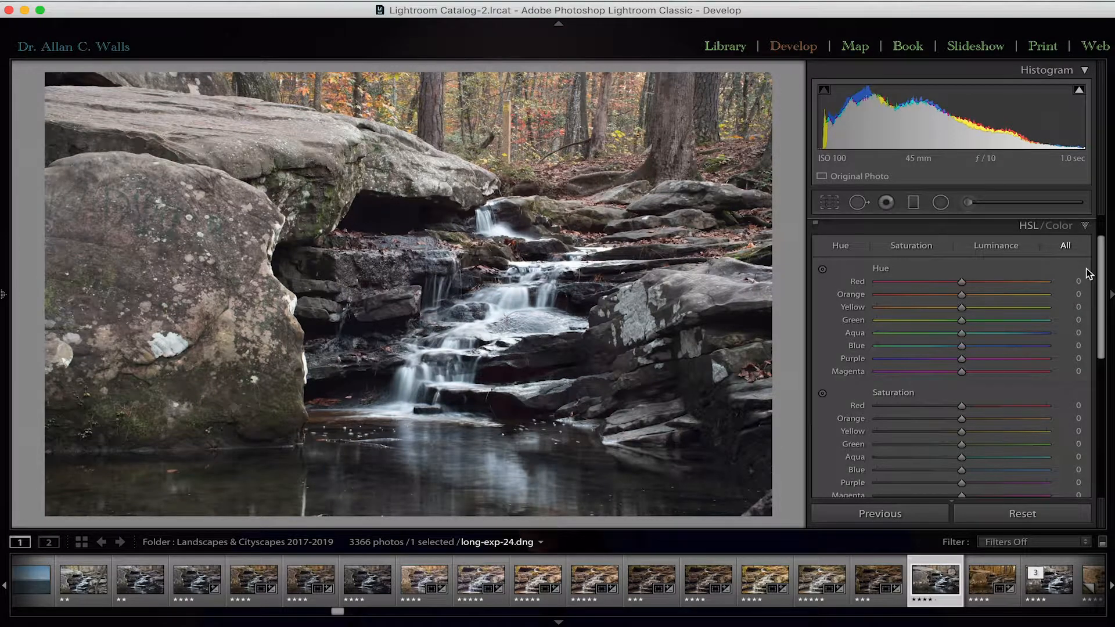
{"action": "left_click", "coordinate": [1087, 226]}
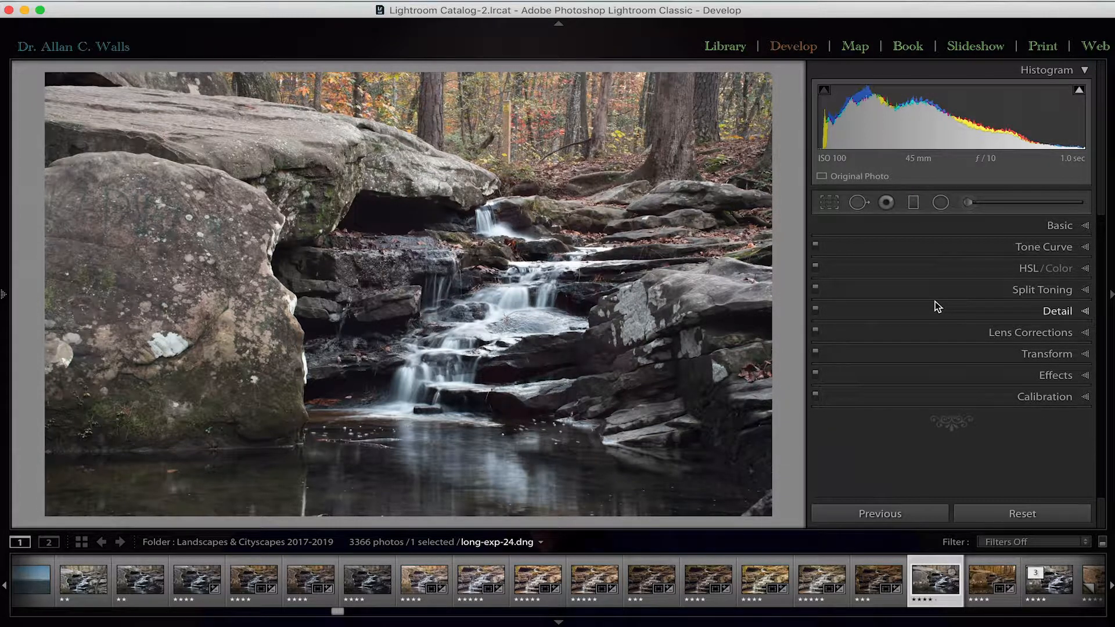
{"action": "left_click", "coordinate": [1065, 226]}
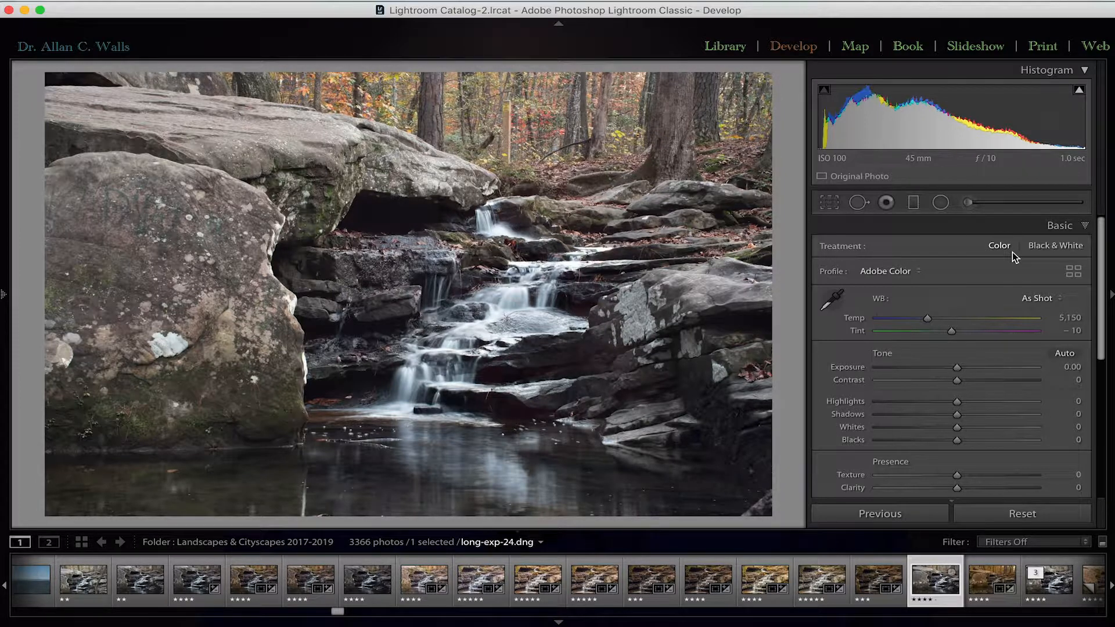
Try the Black & White treatment on the waterfall photo and return it to Color.
{"action": "left_click", "coordinate": [1059, 245]}
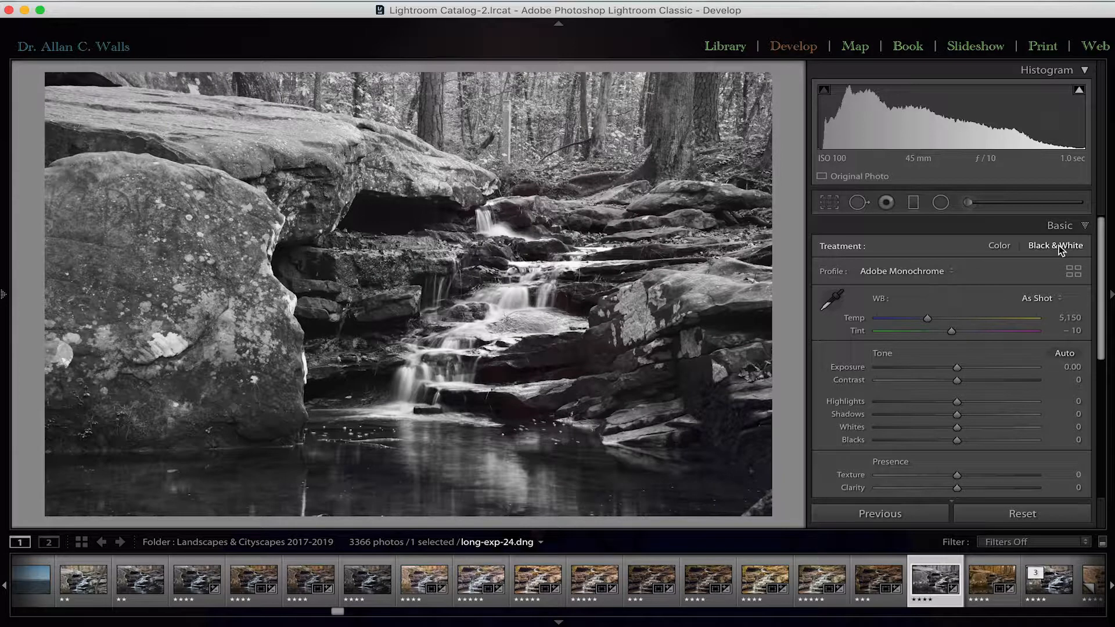
{"action": "left_click", "coordinate": [1001, 247]}
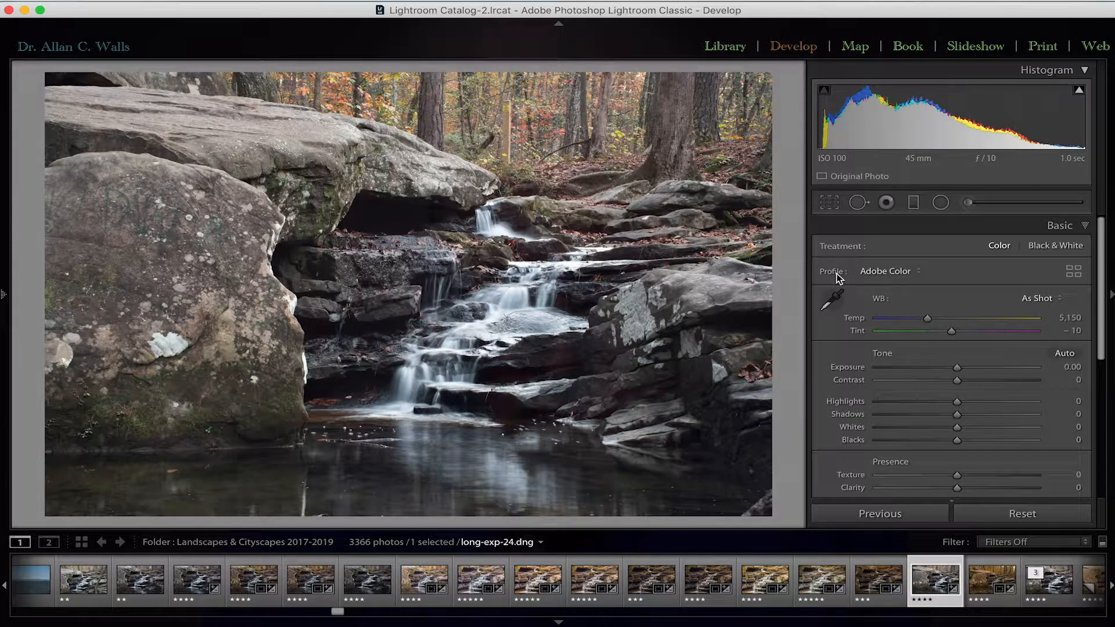
Browse the available color profiles, previewing Adobe Raw, Camera Matching and Modern looks on the waterfall photo.
{"action": "left_click", "coordinate": [919, 273]}
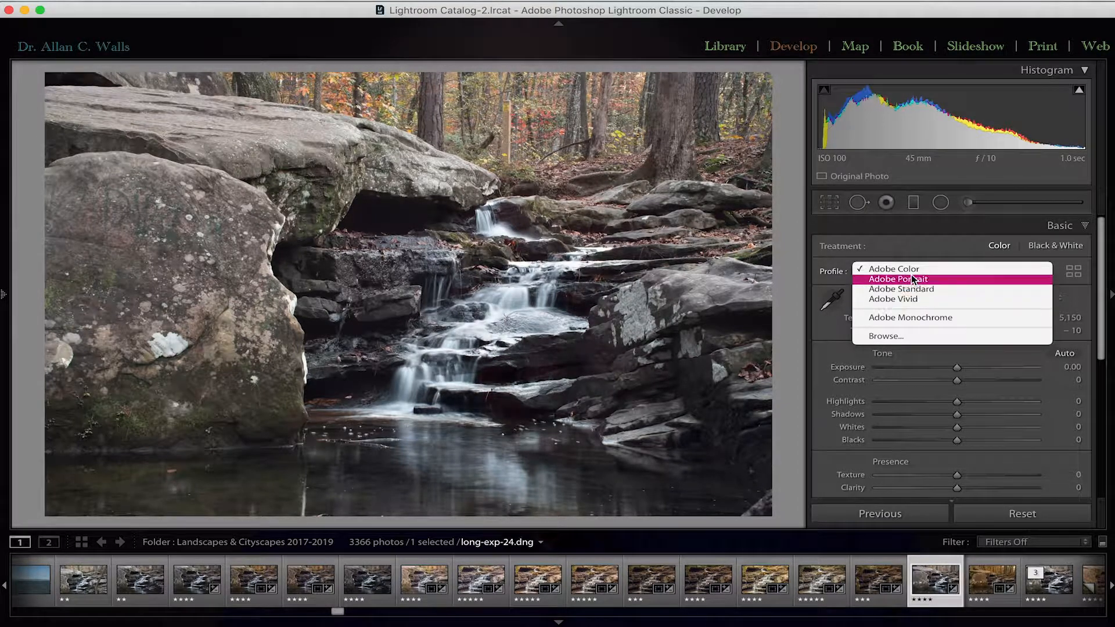
{"action": "left_click", "coordinate": [951, 246]}
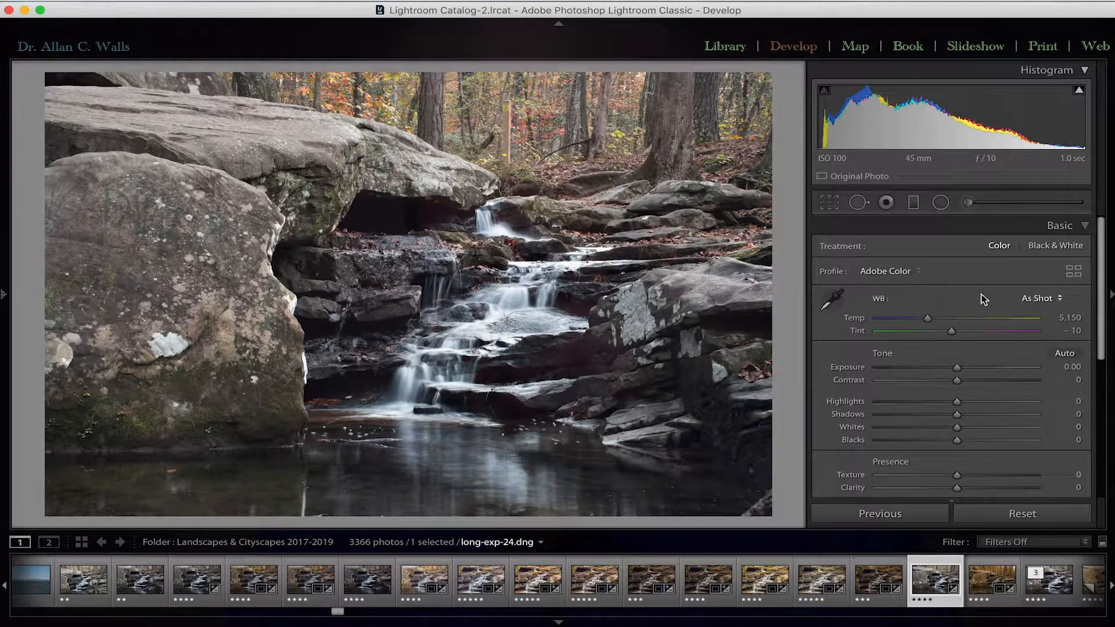
{"action": "left_click", "coordinate": [1076, 273]}
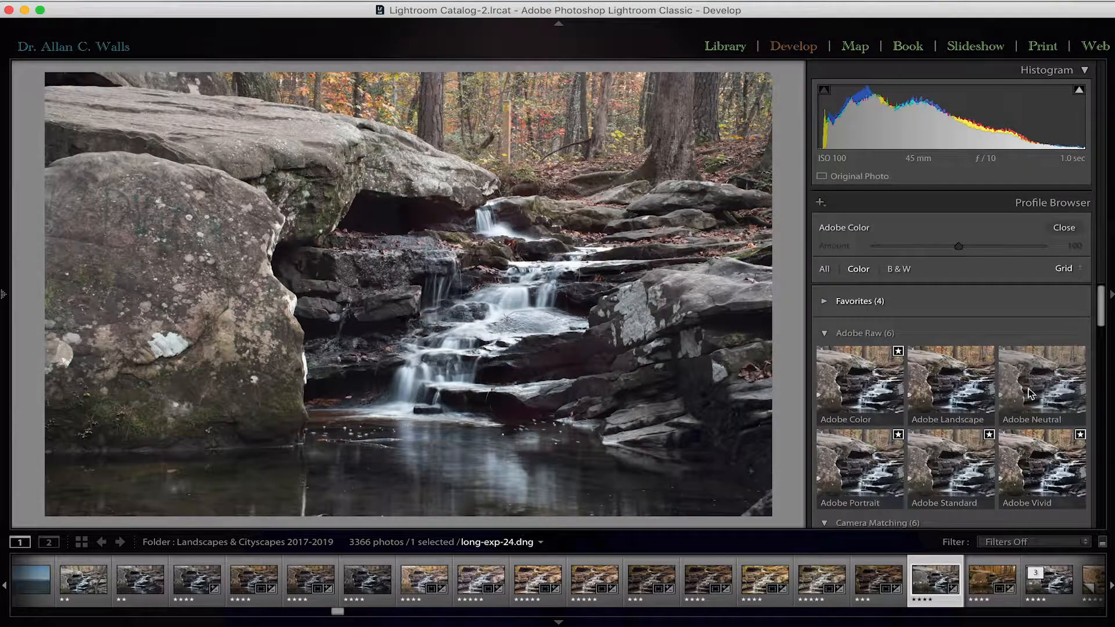
{"action": "scroll", "coordinate": [1031, 394], "scroll_direction": "down", "scroll_amount": 2}
{"action": "scroll", "coordinate": [1032, 394], "scroll_direction": "up", "scroll_amount": 2}
{"action": "scroll", "coordinate": [1031, 395], "scroll_direction": "down", "scroll_amount": 2}
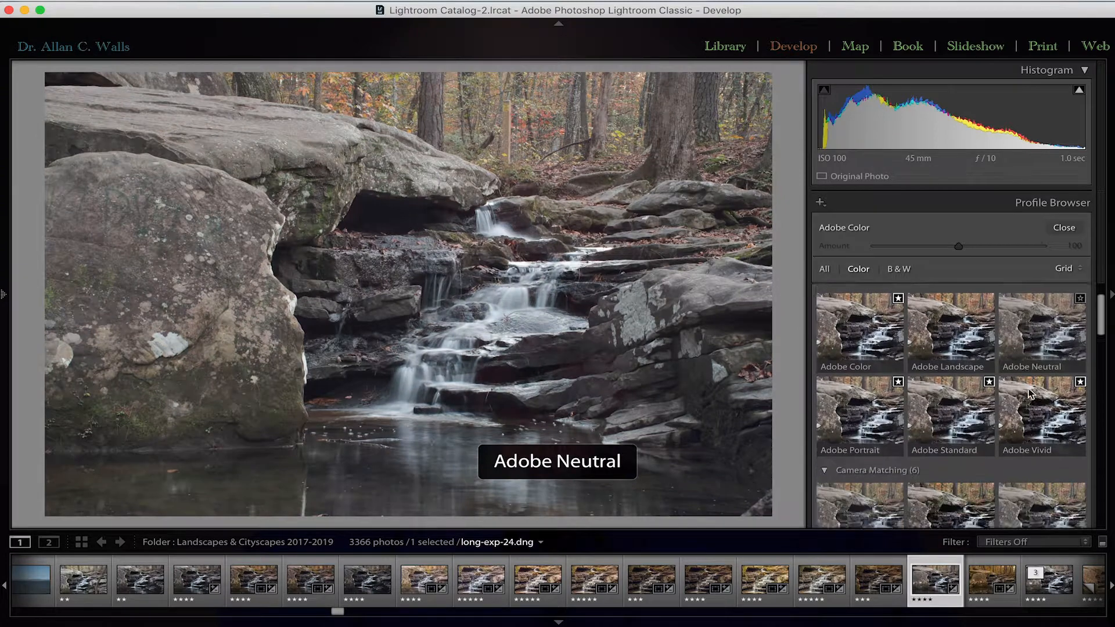
{"action": "scroll", "coordinate": [1030, 393], "scroll_direction": "up", "scroll_amount": 2}
{"action": "scroll", "coordinate": [944, 456], "scroll_direction": "down", "scroll_amount": 4}
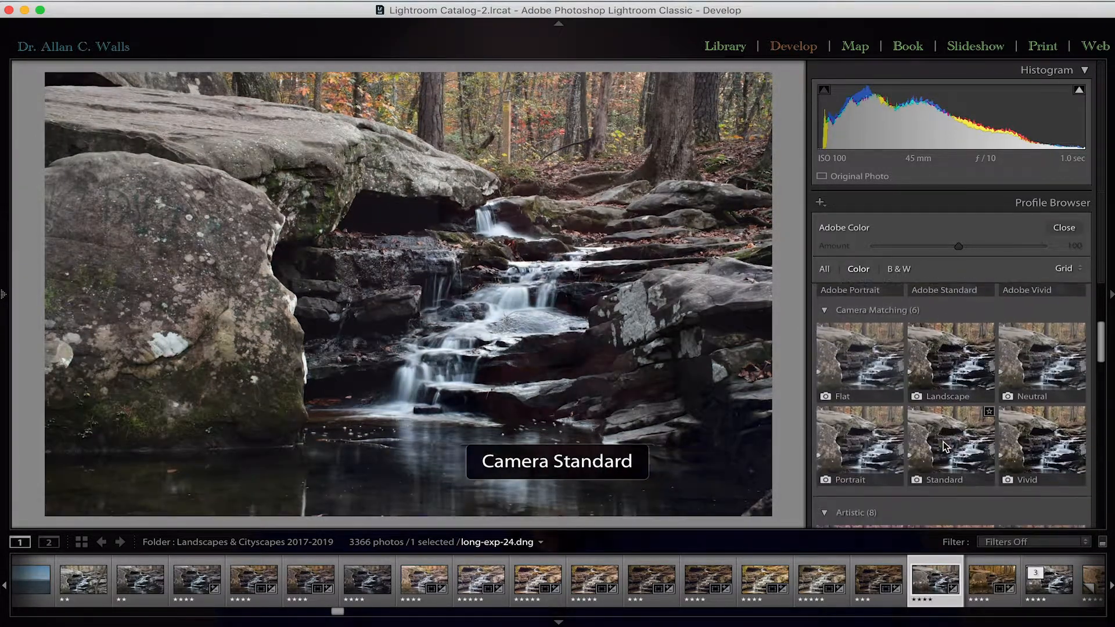
{"action": "scroll", "coordinate": [944, 443], "scroll_direction": "down", "scroll_amount": 4}
{"action": "scroll", "coordinate": [944, 446], "scroll_direction": "down", "scroll_amount": 6}
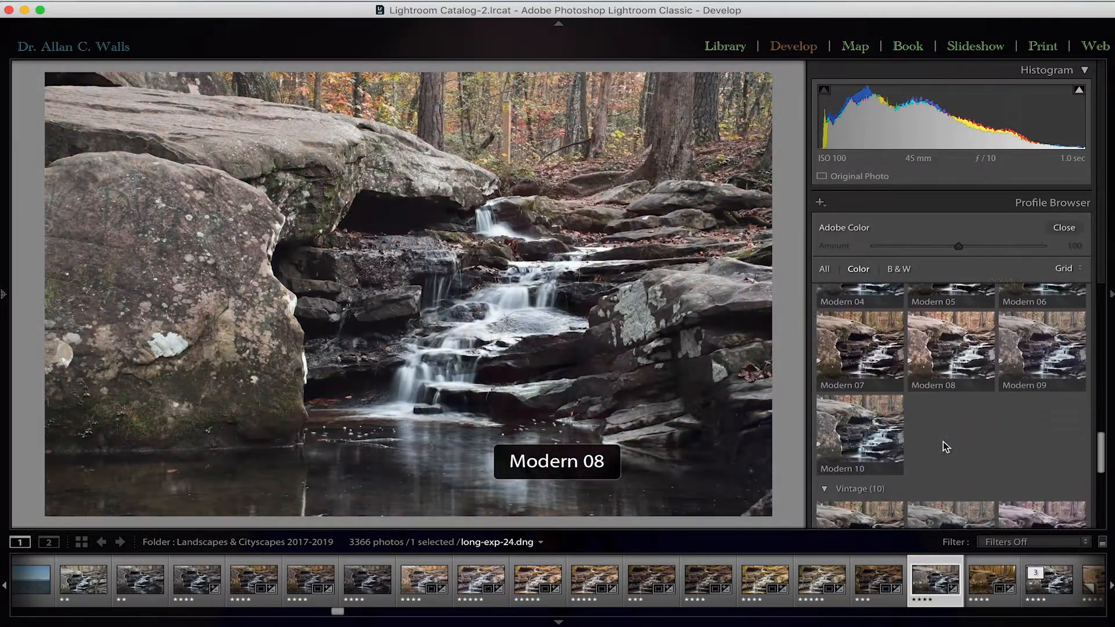
{"action": "scroll", "coordinate": [943, 446], "scroll_direction": "up", "scroll_amount": 5}
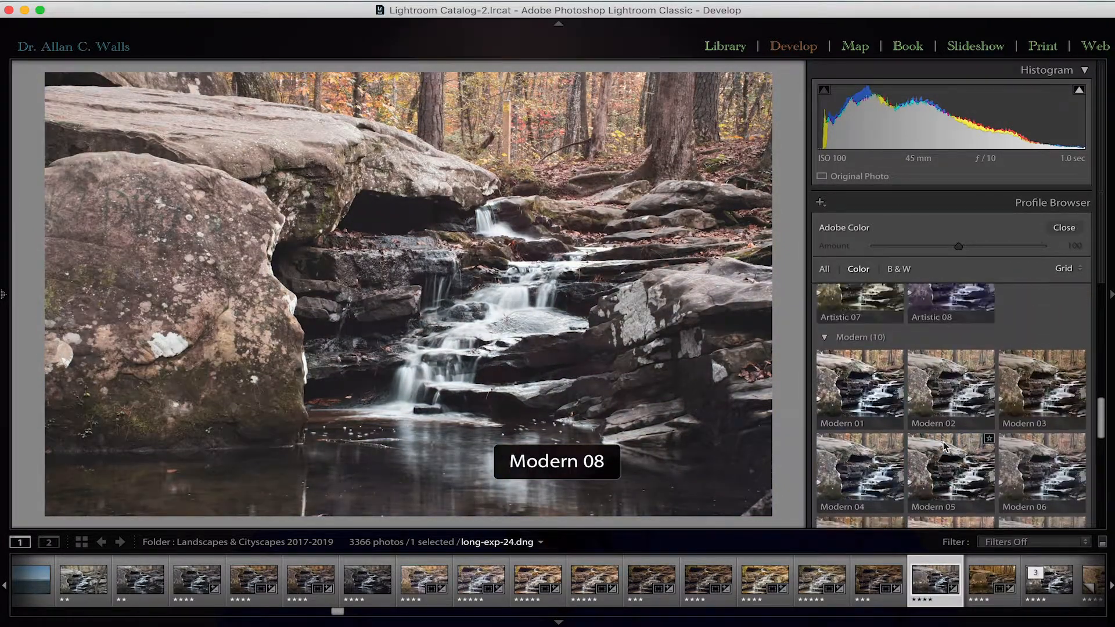
{"action": "scroll", "coordinate": [944, 446], "scroll_direction": "up", "scroll_amount": 1}
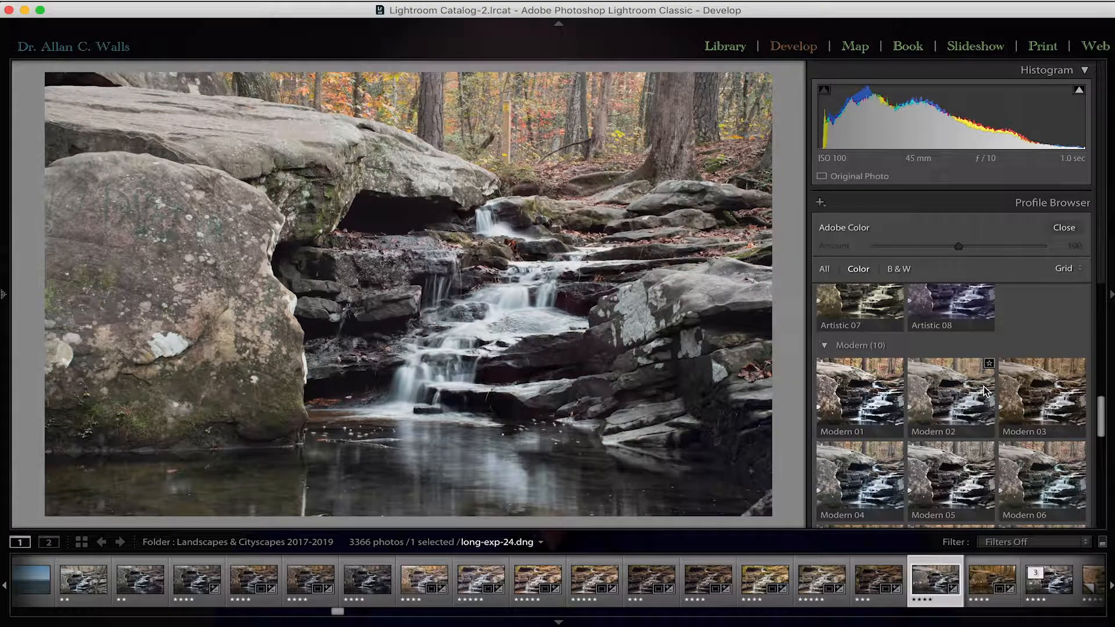
Try the Modern 02 profile on the photo and return to the Adobe Color profile.
{"action": "left_click", "coordinate": [955, 400]}
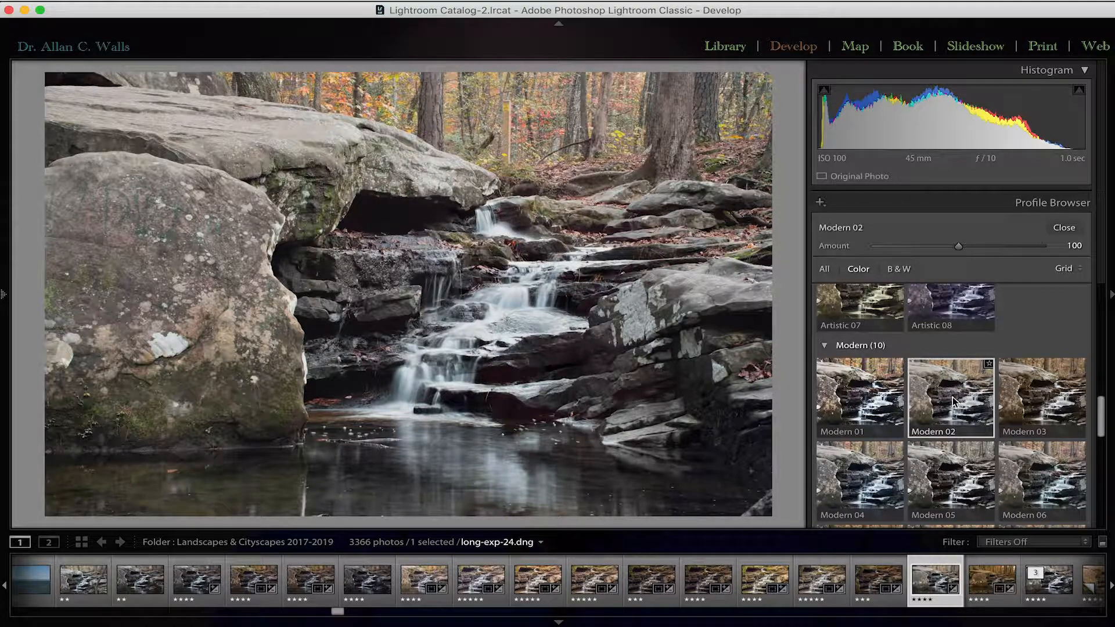
{"action": "double_click", "coordinate": [953, 396]}
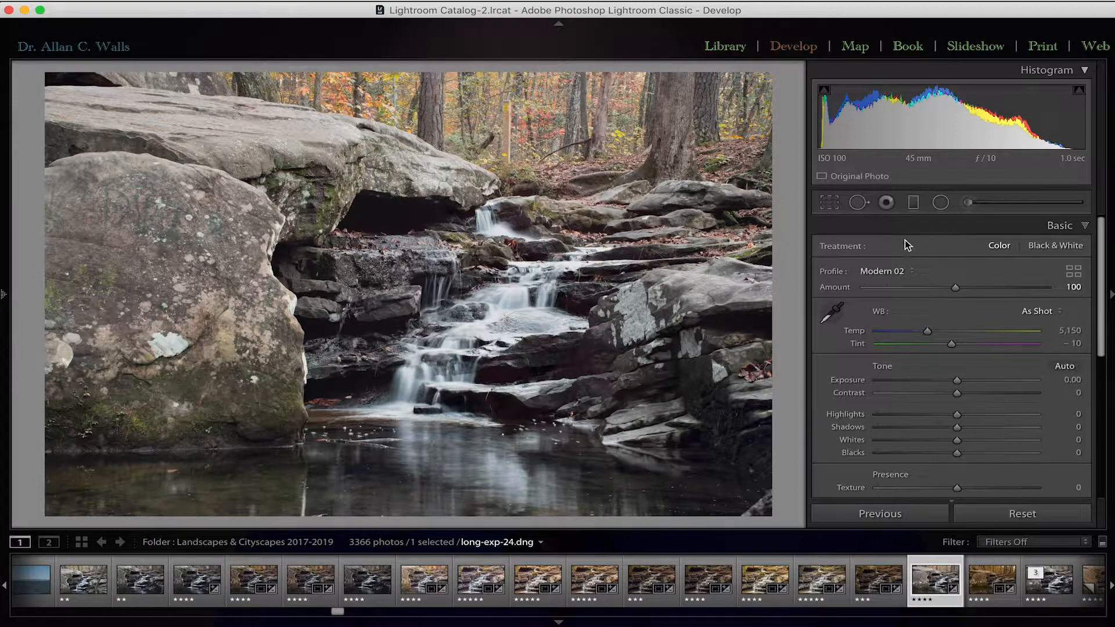
{"action": "left_click", "coordinate": [912, 272]}
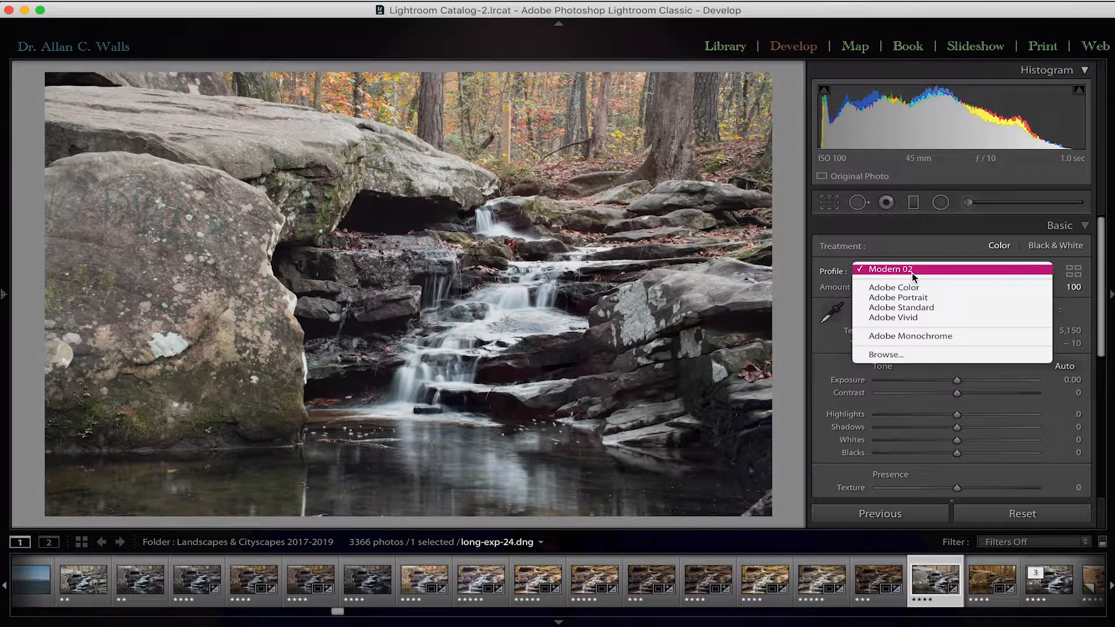
{"action": "left_click", "coordinate": [897, 287]}
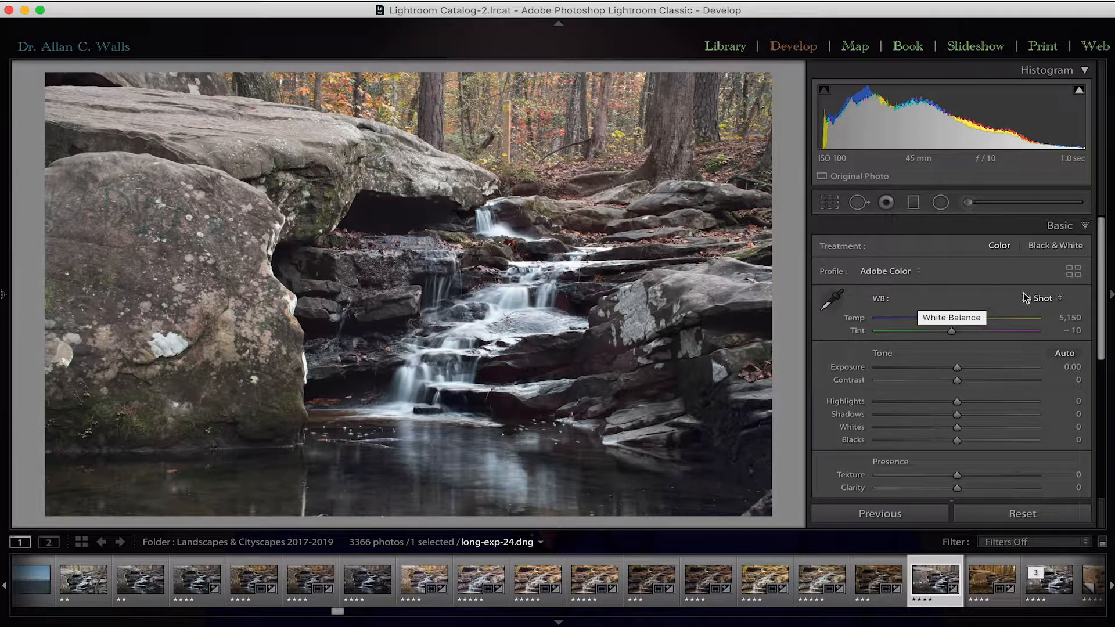
Try the Shade white balance preset on the photo and restore the As Shot setting.
{"action": "left_click", "coordinate": [1061, 301]}
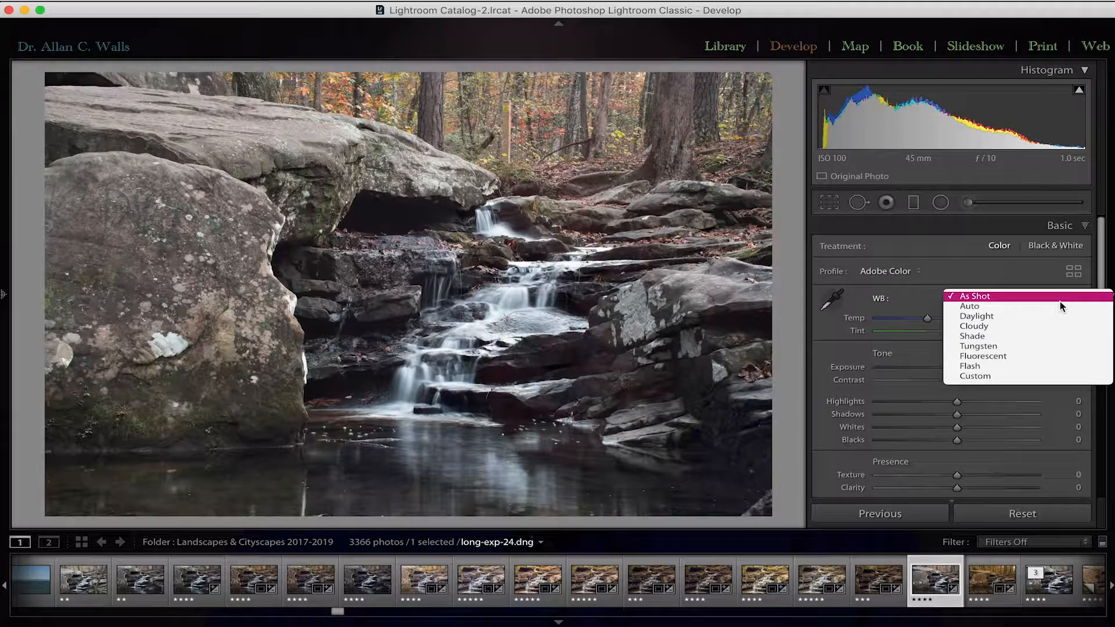
{"action": "left_click", "coordinate": [979, 337]}
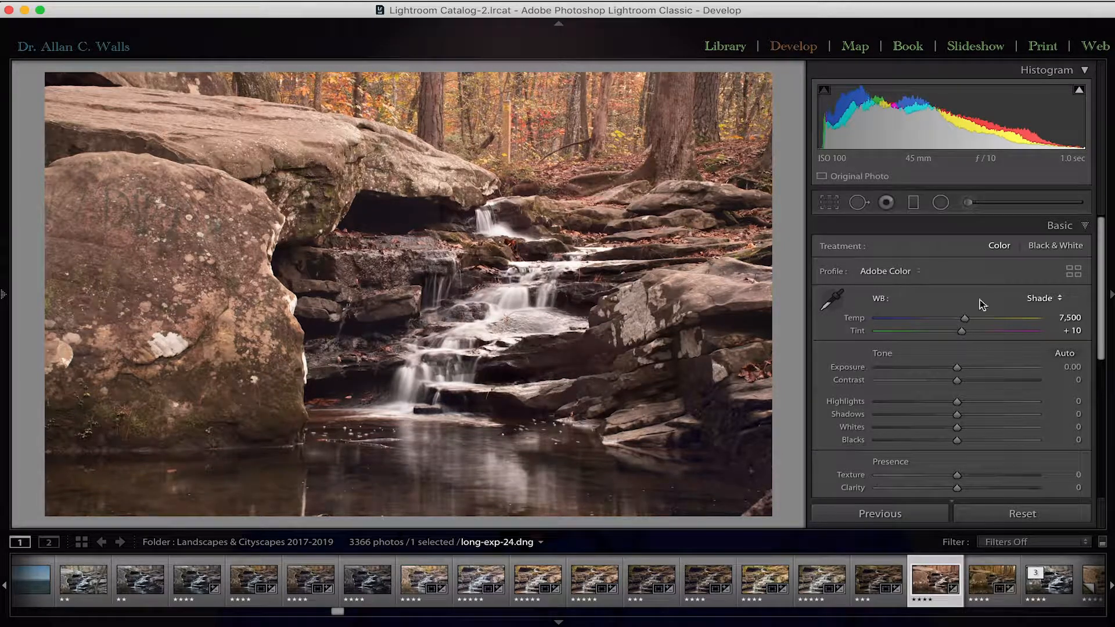
{"action": "left_click", "coordinate": [1060, 303]}
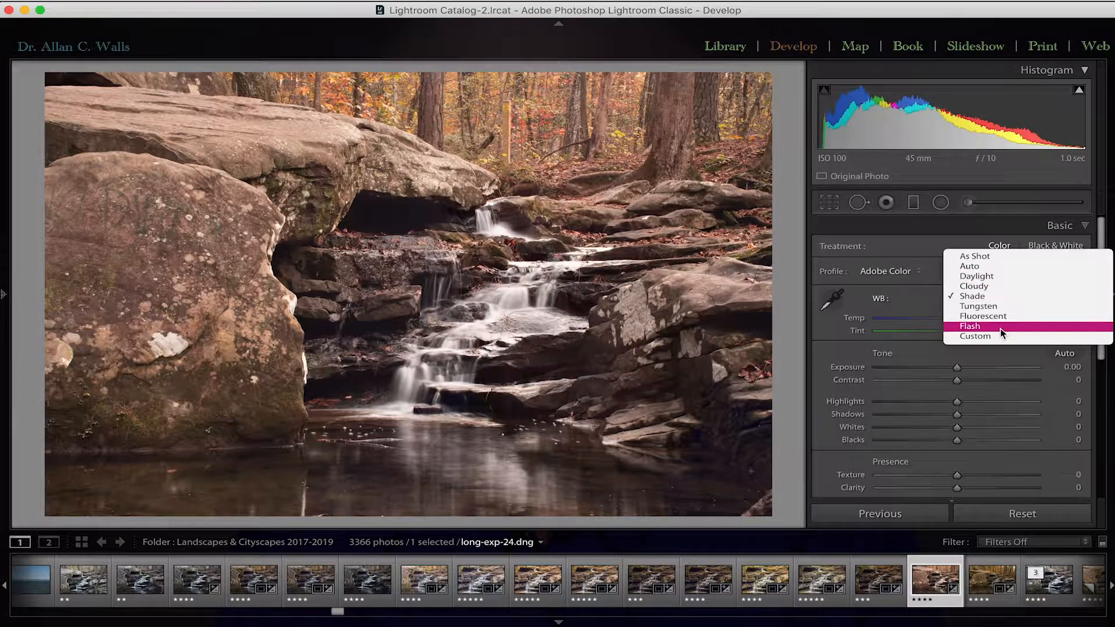
{"action": "left_click", "coordinate": [983, 256]}
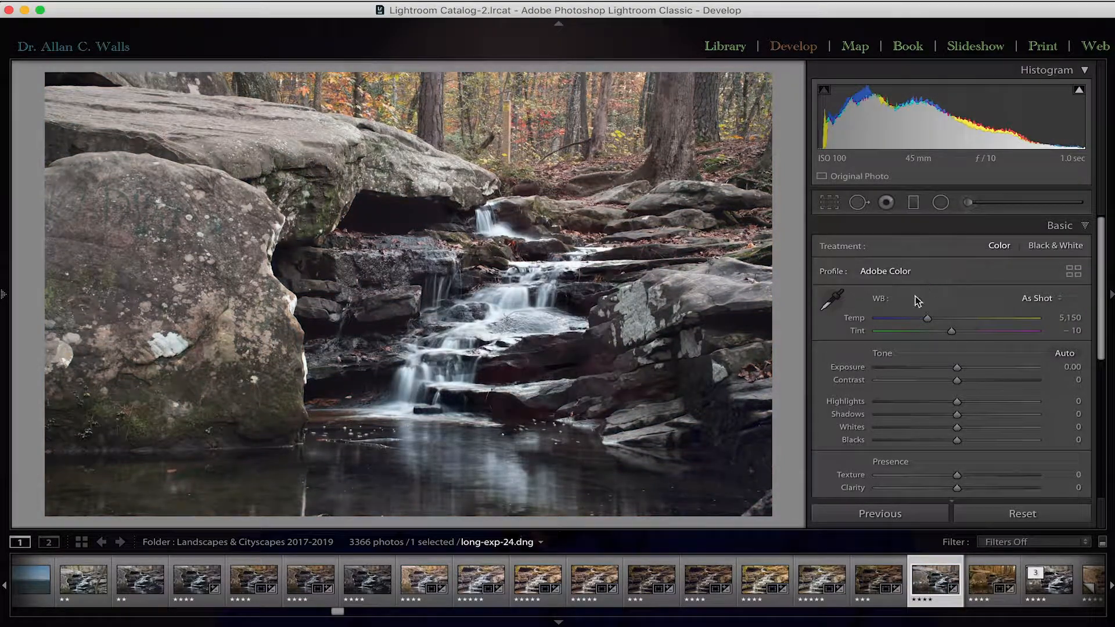
Set the white balance from a neutral spot in the waterfall, fine-tuning Temp to 6,677 and Tint to 0.
{"action": "left_click", "coordinate": [831, 301]}
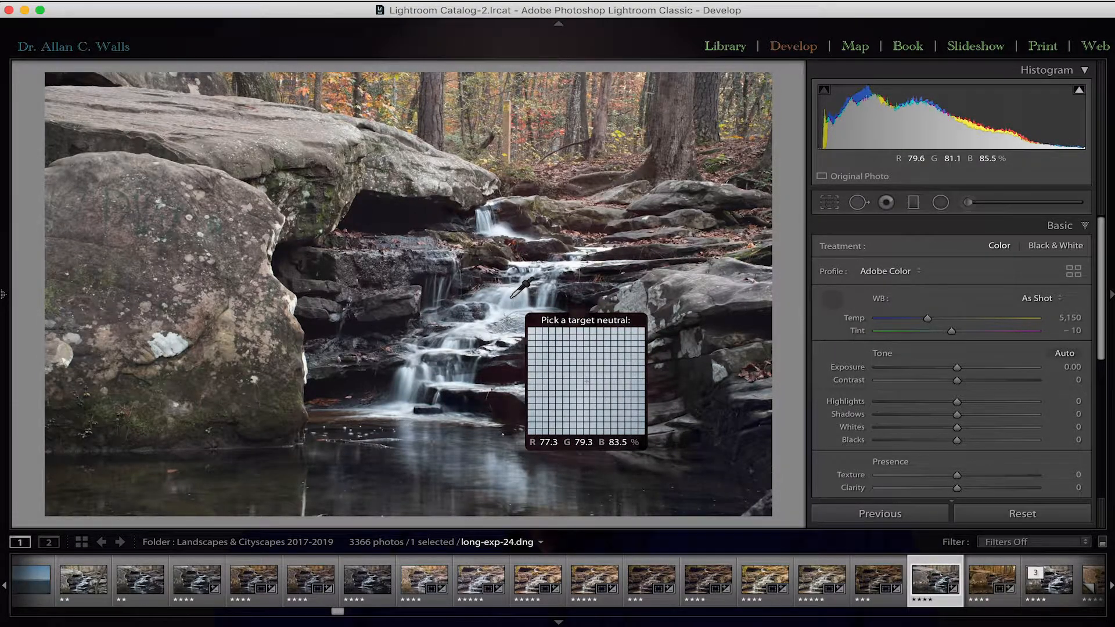
{"action": "left_click", "coordinate": [510, 298]}
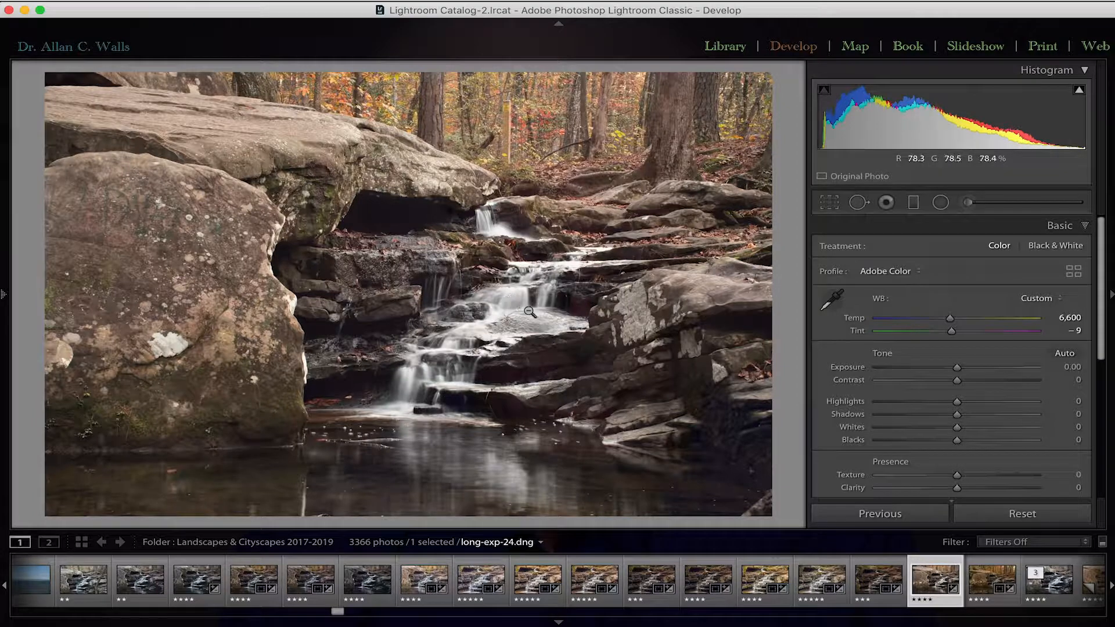
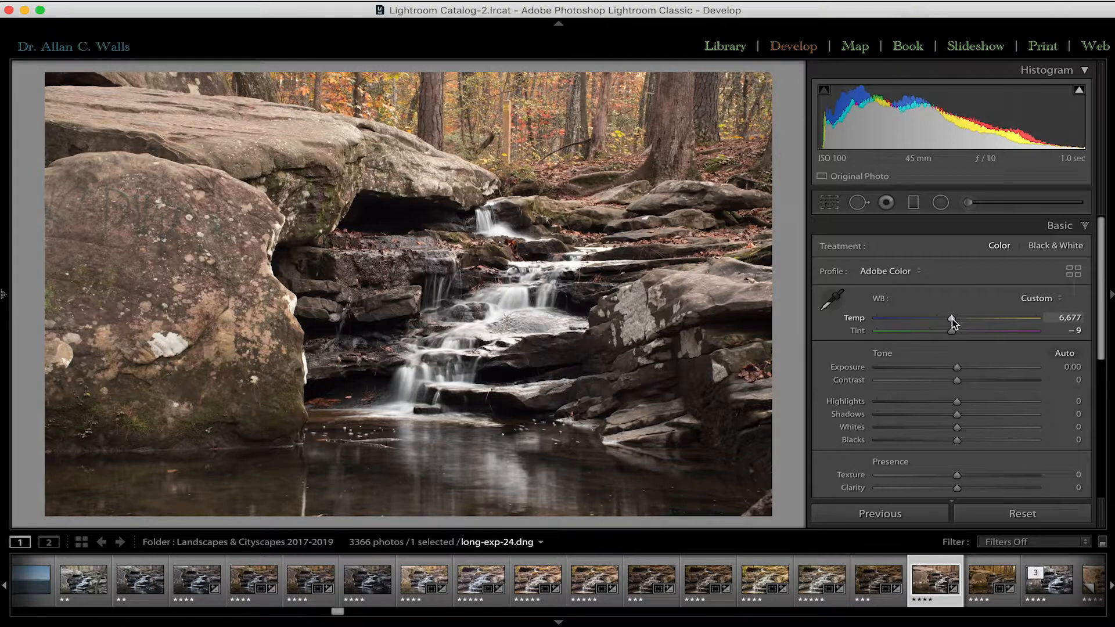
{"action": "mouse_move", "coordinate": [953, 330]}
{"action": "left_mouse_down"}
{"action": "mouse_move", "coordinate": [887, 332]}
{"action": "mouse_move", "coordinate": [1039, 323]}
{"action": "mouse_move", "coordinate": [940, 326]}
{"action": "mouse_move", "coordinate": [960, 325]}
{"action": "mouse_move", "coordinate": [957, 335]}
{"action": "left_mouse_up"}
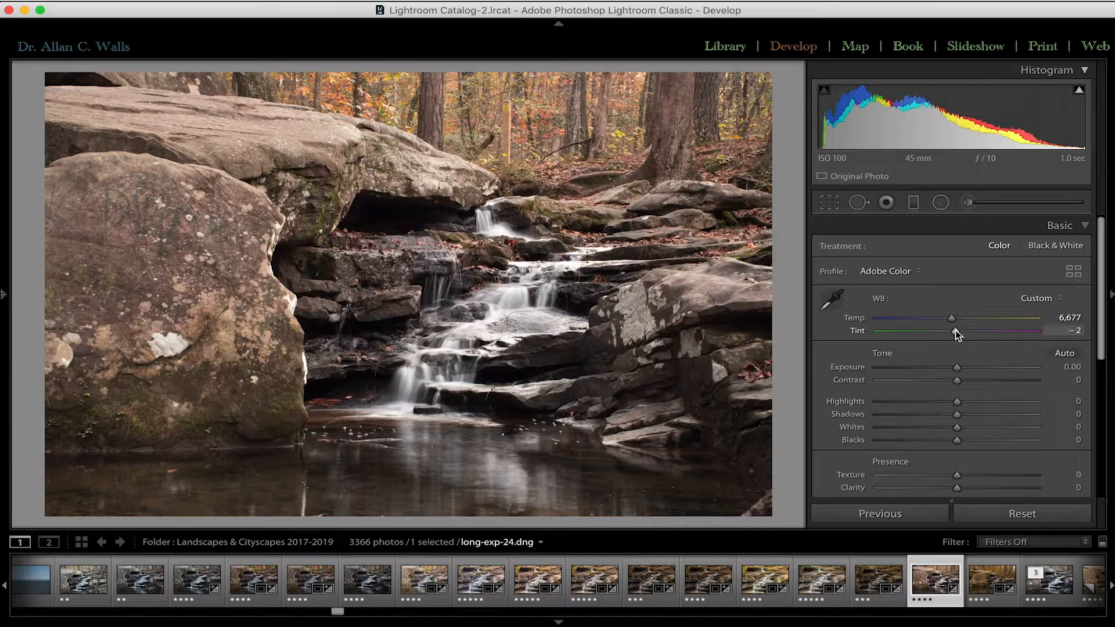
{"action": "mouse_move", "coordinate": [956, 333]}
{"action": "left_mouse_down"}
{"action": "mouse_move", "coordinate": [934, 330]}
{"action": "mouse_move", "coordinate": [976, 331]}
{"action": "mouse_move", "coordinate": [929, 330]}
{"action": "mouse_move", "coordinate": [983, 329]}
{"action": "mouse_move", "coordinate": [956, 334]}
{"action": "left_mouse_up"}
{"action": "left_click_drag", "start_coordinate": [954, 329], "coordinate": [957, 330]}
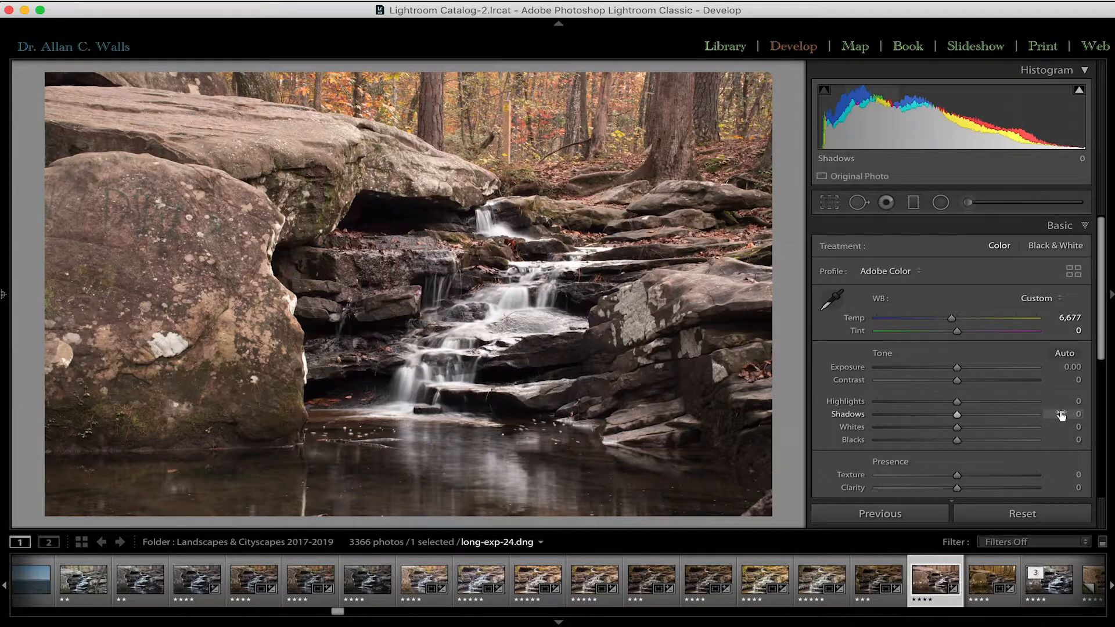
Try an Exposure of +1.00 on the photo and restore it to 0.
{"action": "scroll", "coordinate": [1061, 414], "scroll_direction": "down", "scroll_amount": 2}
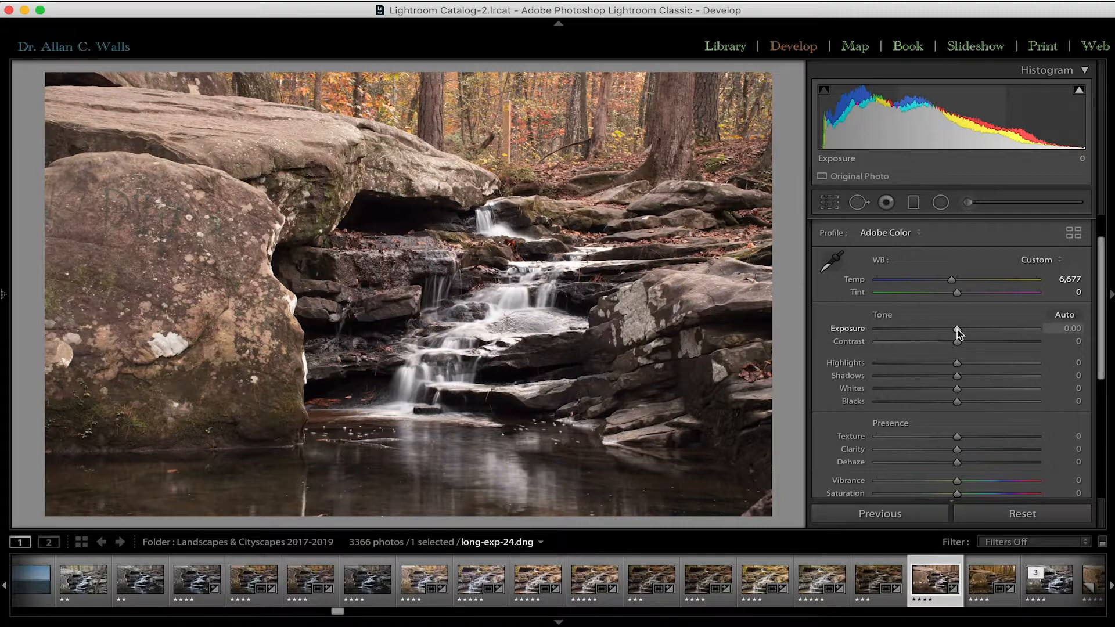
{"action": "mouse_move", "coordinate": [956, 328]}
{"action": "left_mouse_down"}
{"action": "mouse_move", "coordinate": [1017, 325]}
{"action": "mouse_move", "coordinate": [958, 327]}
{"action": "left_mouse_up"}
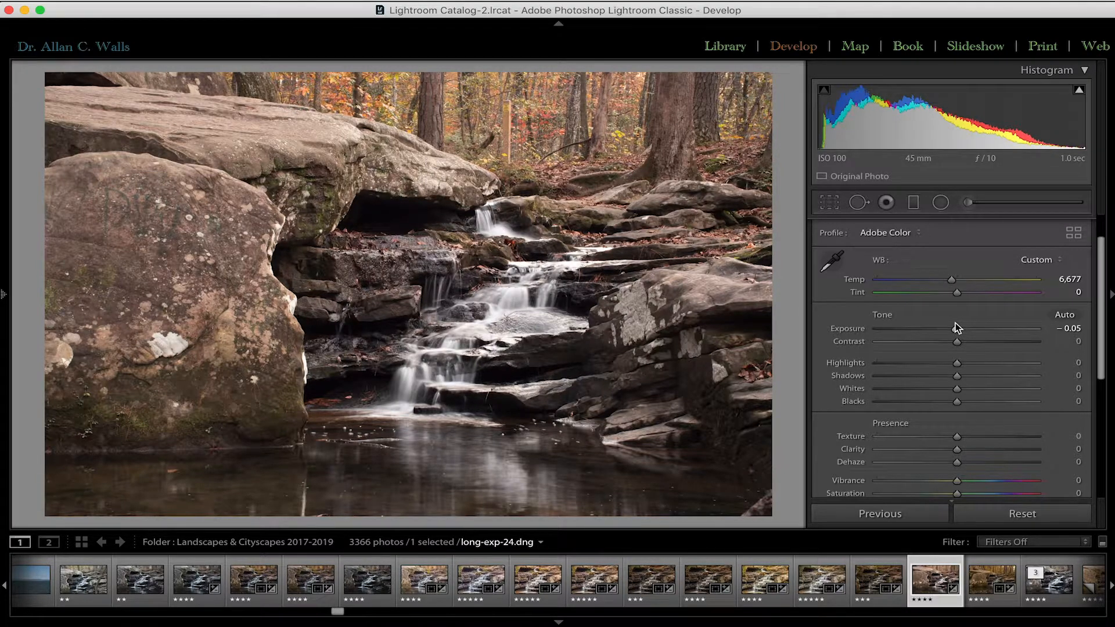
{"action": "left_click_drag", "start_coordinate": [957, 325], "coordinate": [974, 330]}
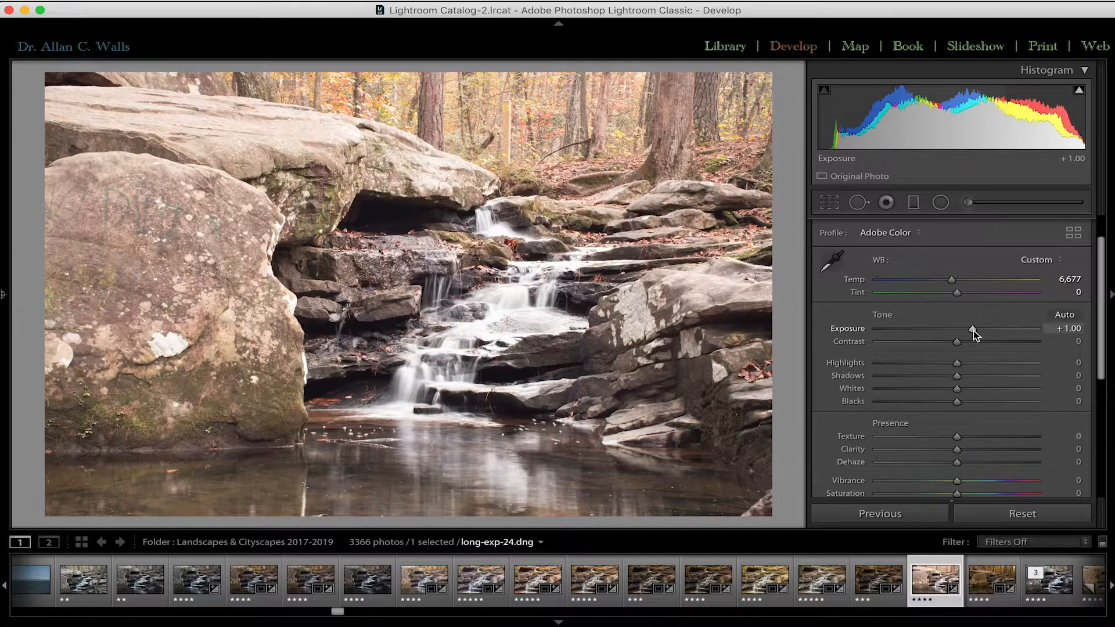
{"action": "left_click_drag", "start_coordinate": [973, 327], "coordinate": [957, 329]}
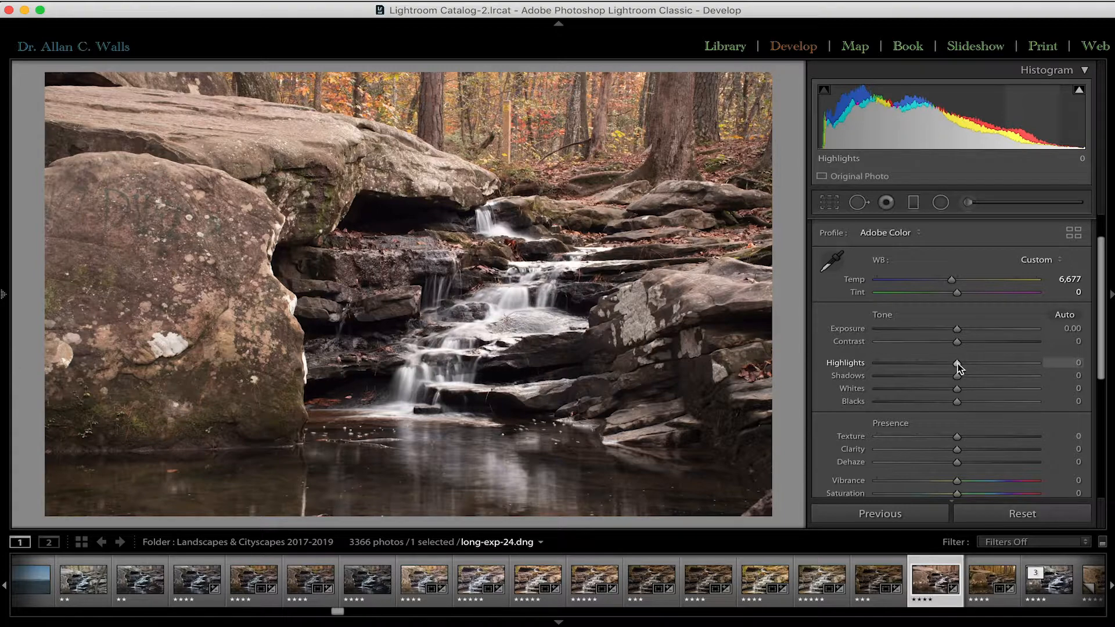
Try Highlights at −79 and Shadows at −77, returning both to near zero.
{"action": "mouse_move", "coordinate": [956, 361]}
{"action": "left_mouse_down"}
{"action": "mouse_move", "coordinate": [1009, 364]}
{"action": "mouse_move", "coordinate": [905, 364]}
{"action": "mouse_move", "coordinate": [942, 357]}
{"action": "left_mouse_up"}
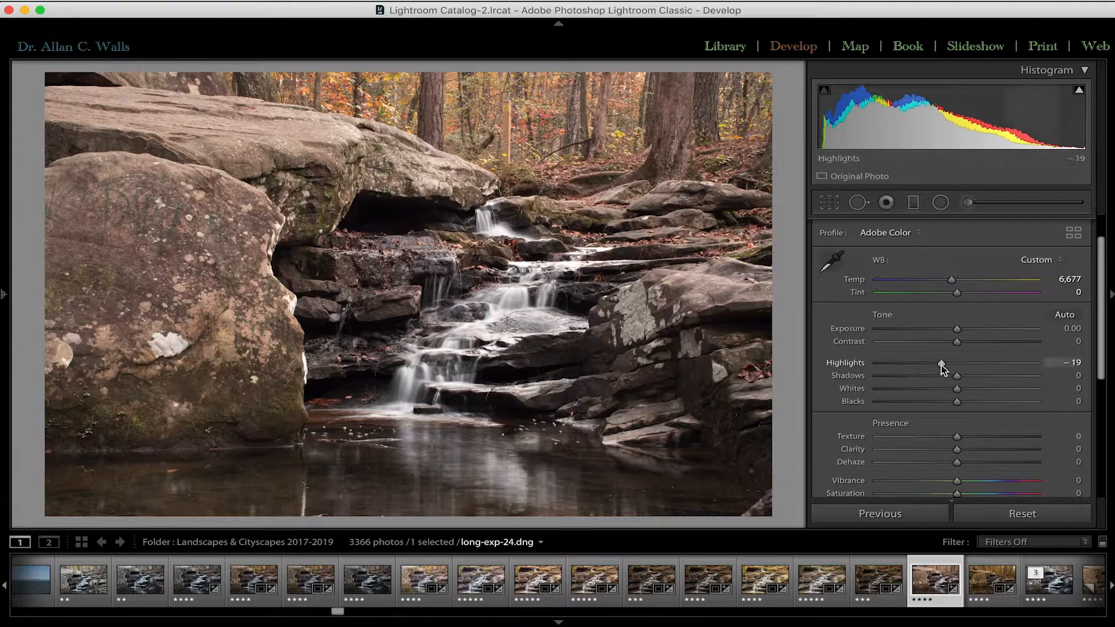
{"action": "left_click_drag", "start_coordinate": [943, 363], "coordinate": [893, 362]}
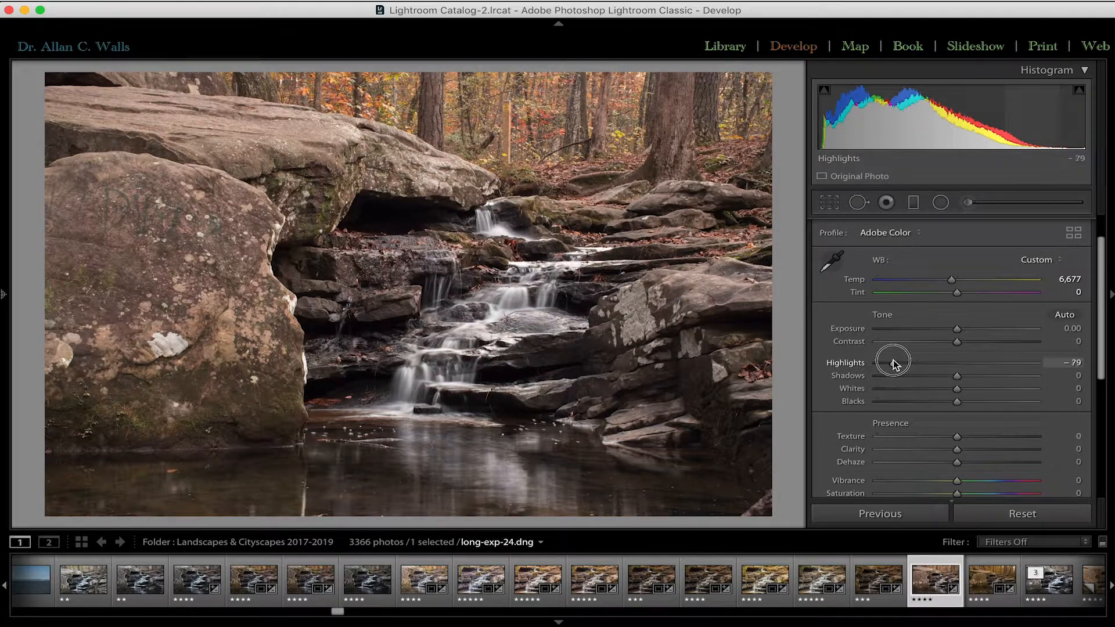
{"action": "mouse_move", "coordinate": [894, 365]}
{"action": "left_mouse_down"}
{"action": "mouse_move", "coordinate": [955, 361]}
{"action": "mouse_move", "coordinate": [1012, 376]}
{"action": "mouse_move", "coordinate": [883, 378]}
{"action": "mouse_move", "coordinate": [897, 376]}
{"action": "left_mouse_up"}
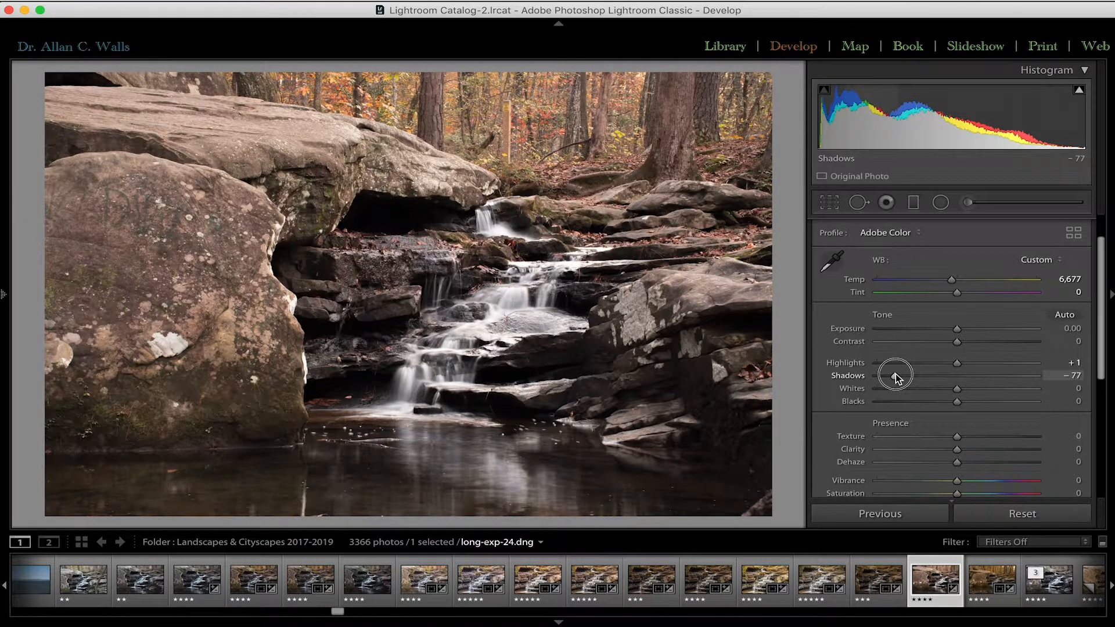
{"action": "left_click_drag", "start_coordinate": [896, 375], "coordinate": [960, 372]}
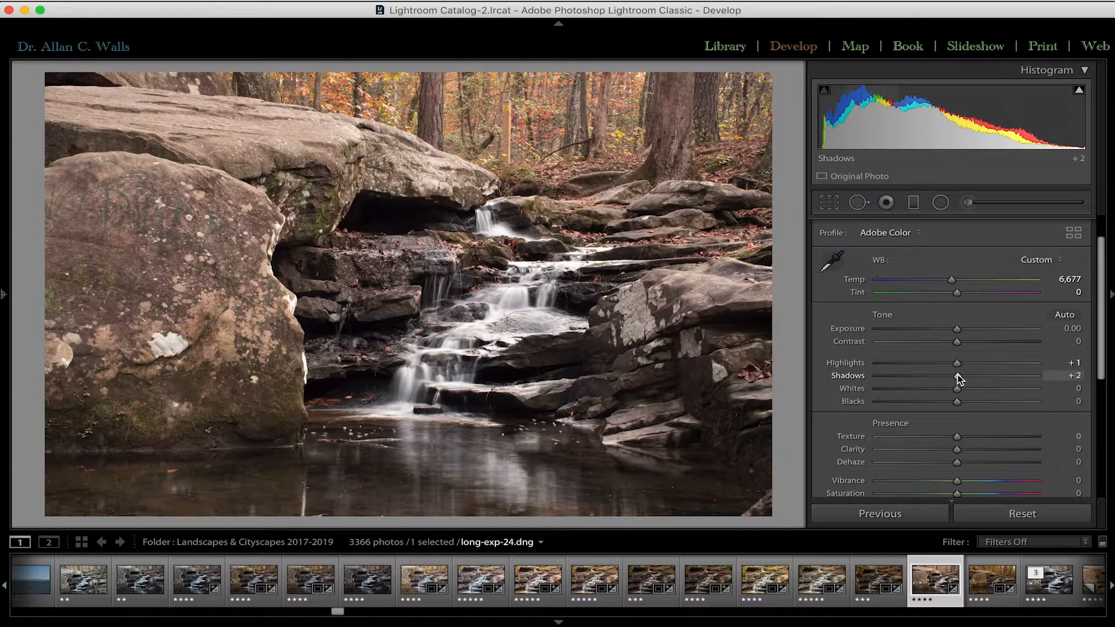
Try Whites at −35 and Blacks at −15, and reset all Tone settings.
{"action": "left_click_drag", "start_coordinate": [959, 394], "coordinate": [956, 394]}
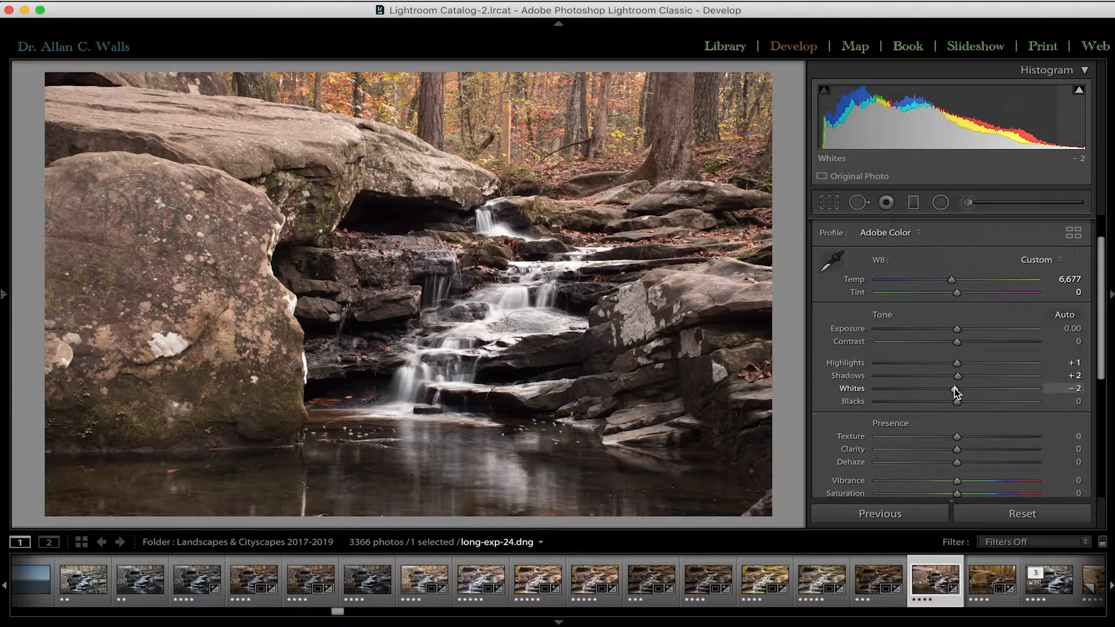
{"action": "left_click_drag", "start_coordinate": [955, 389], "coordinate": [929, 388]}
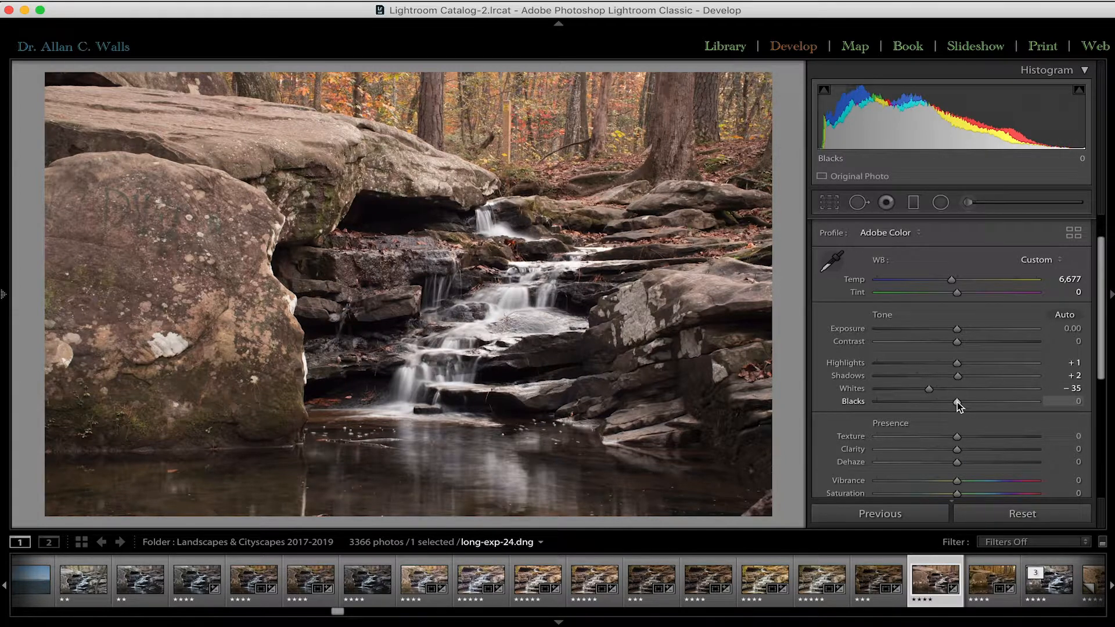
{"action": "left_click_drag", "start_coordinate": [958, 402], "coordinate": [945, 401]}
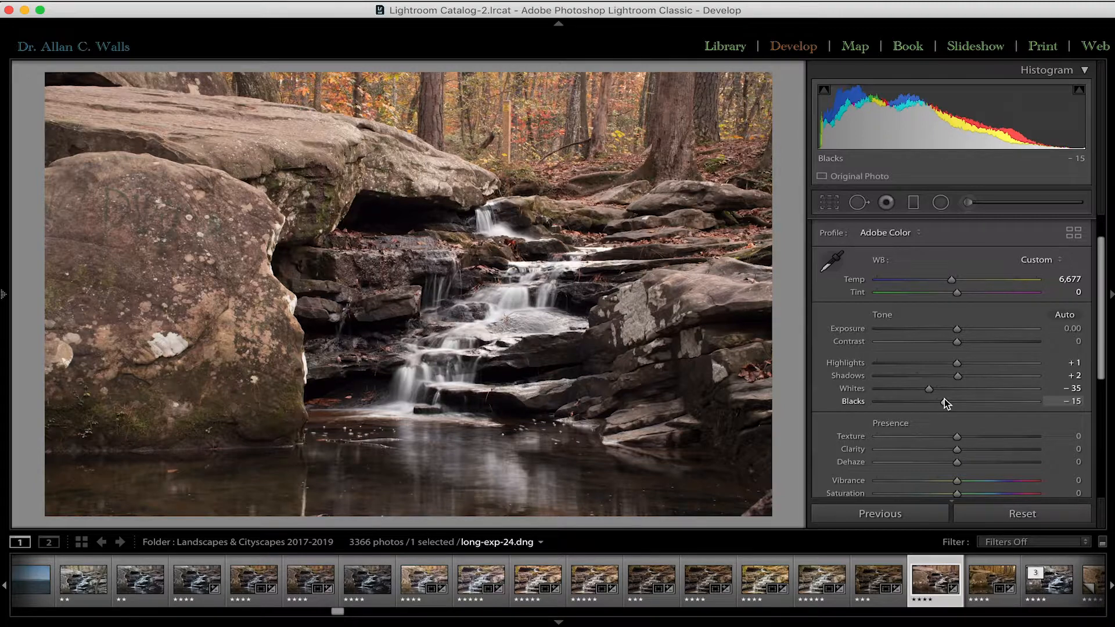
{"action": "double_click", "coordinate": [881, 315]}
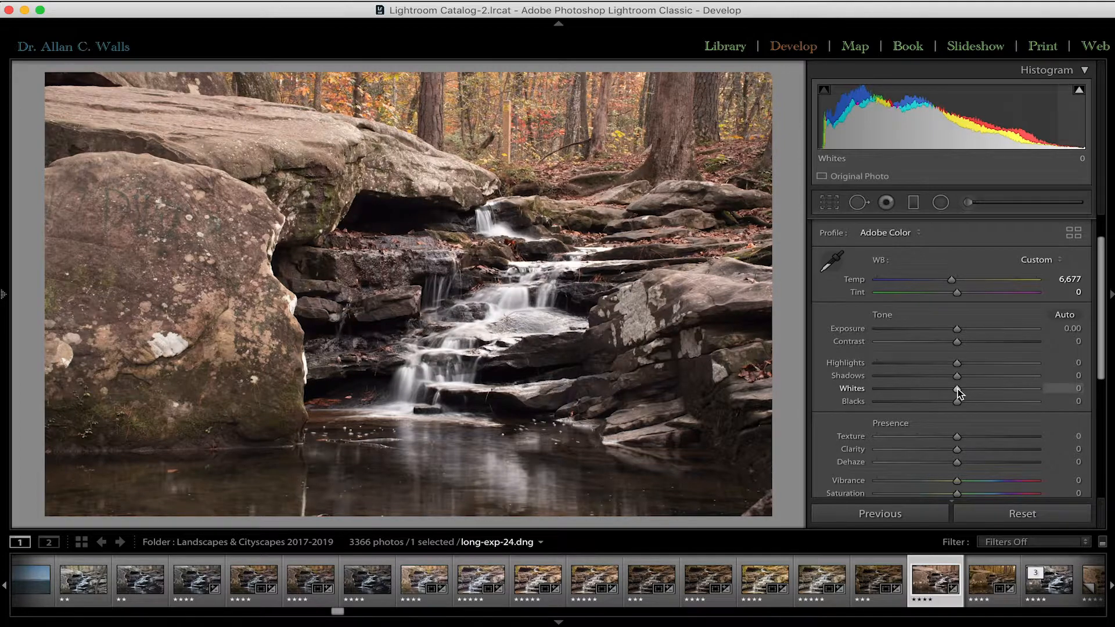
Try Whites at −48, using the clipping preview, and Blacks at −16, and reset all Tone settings.
{"action": "key", "text": "alt"}
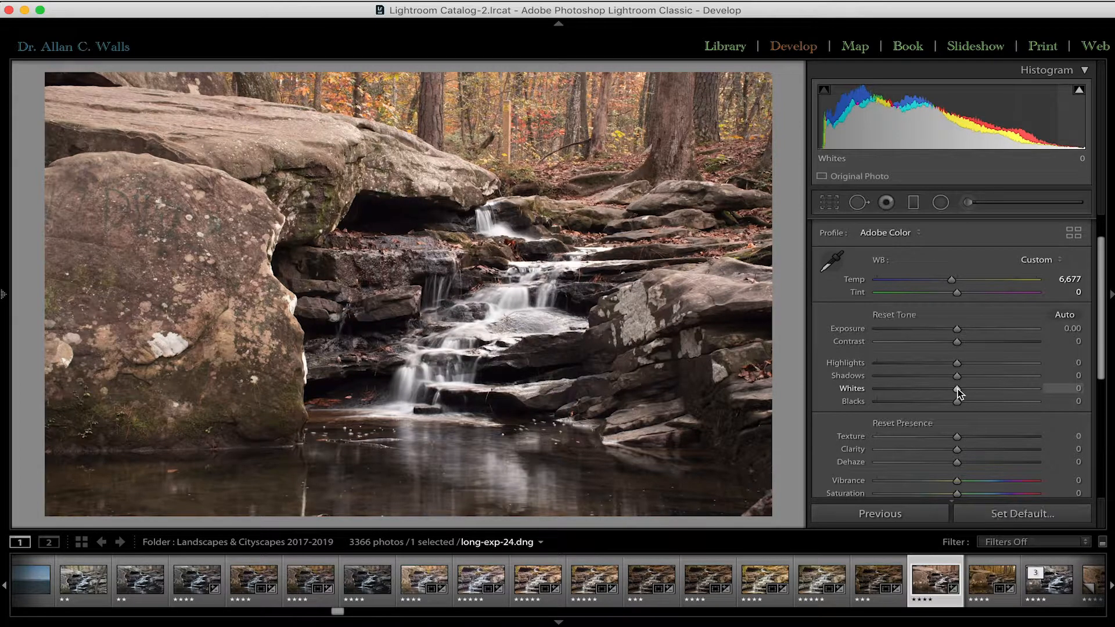
{"action": "left_click_drag", "start_coordinate": [958, 389], "coordinate": [919, 381]}
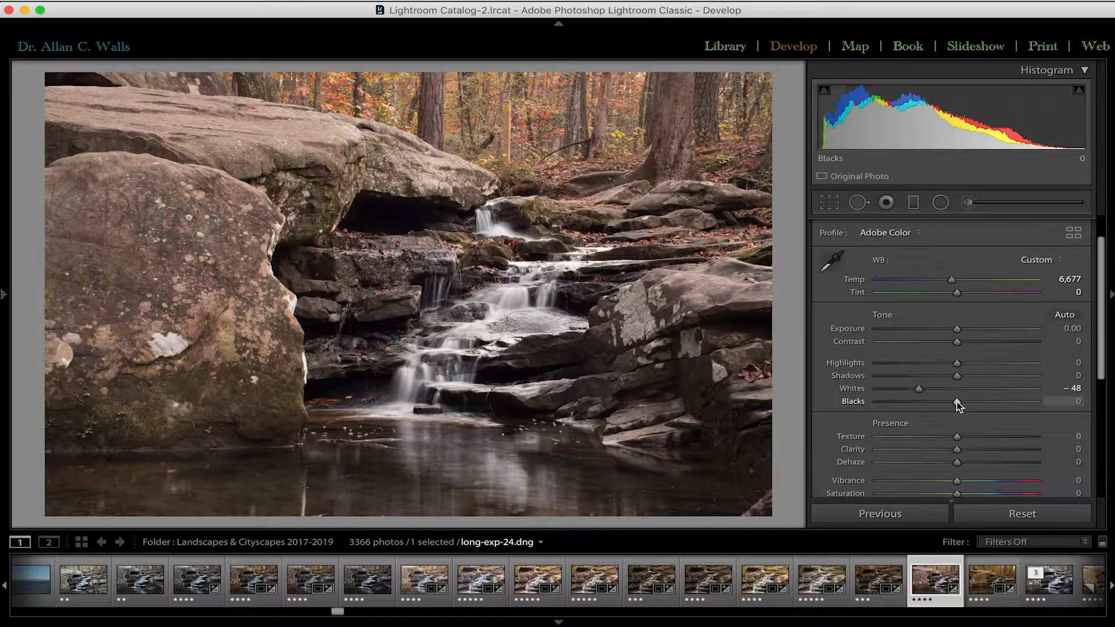
{"action": "mouse_move", "coordinate": [956, 402]}
{"action": "left_mouse_down"}
{"action": "mouse_move", "coordinate": [968, 401]}
{"action": "mouse_move", "coordinate": [945, 400]}
{"action": "left_mouse_up"}
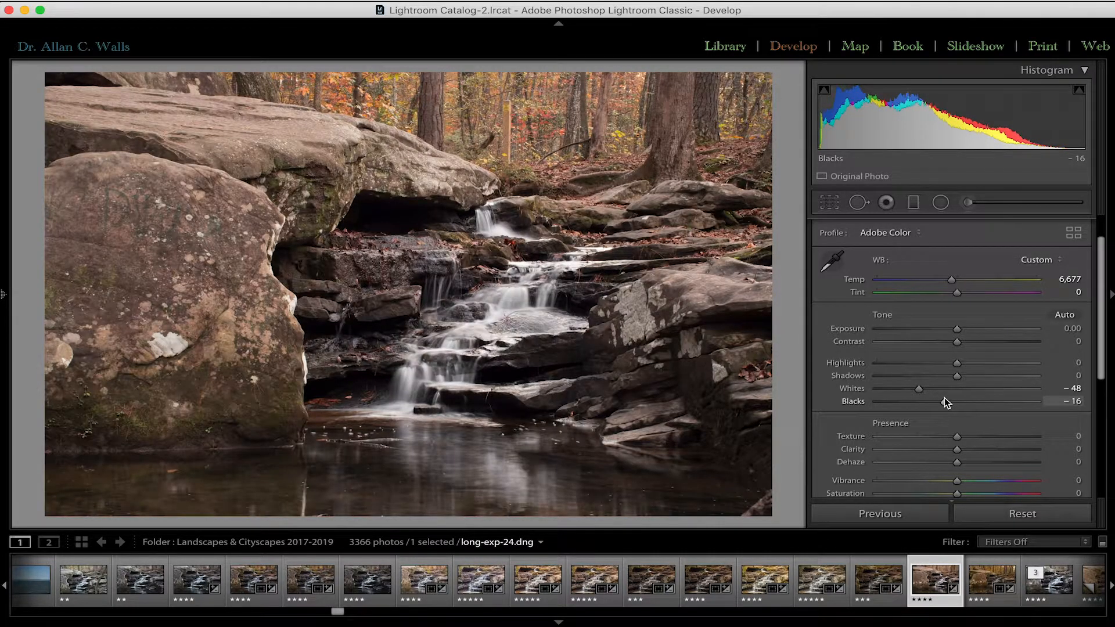
{"action": "double_click", "coordinate": [886, 315]}
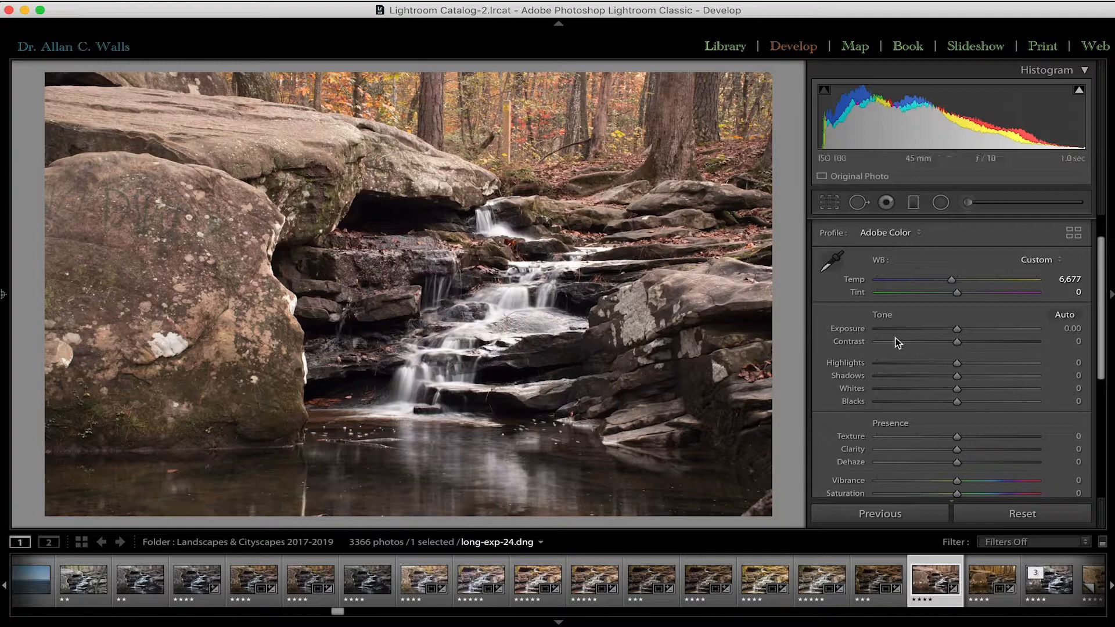
Try an extreme Exposure of +3.25 on the photo and bring it back to 0.
{"action": "left_click_drag", "start_coordinate": [957, 329], "coordinate": [1009, 328]}
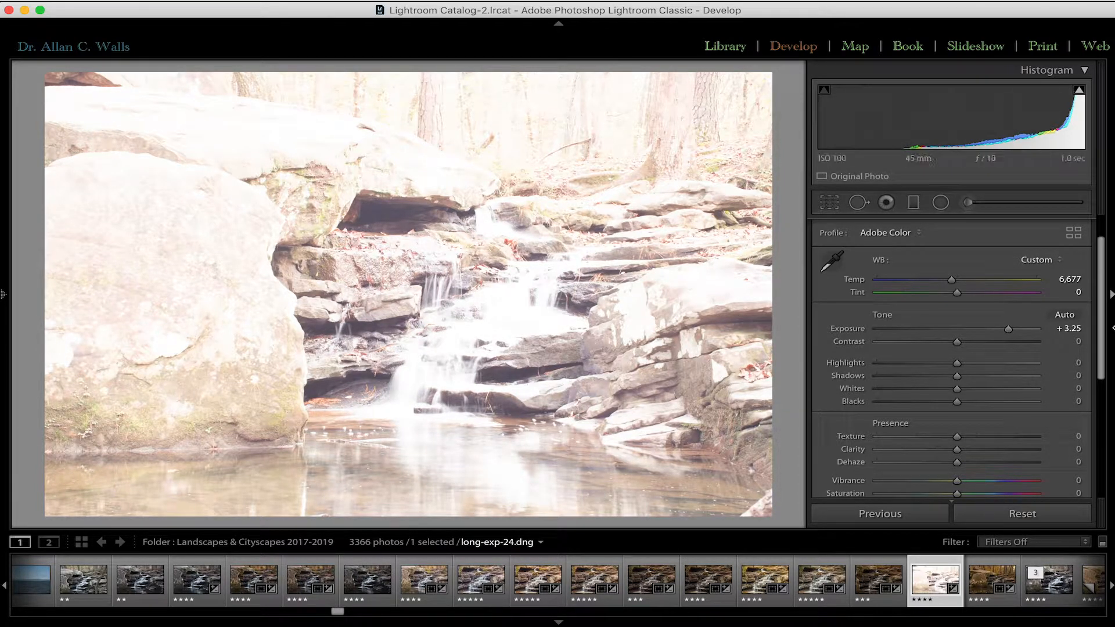
{"action": "left_click", "coordinate": [1010, 330]}
{"action": "left_click_drag", "start_coordinate": [1011, 330], "coordinate": [957, 330]}
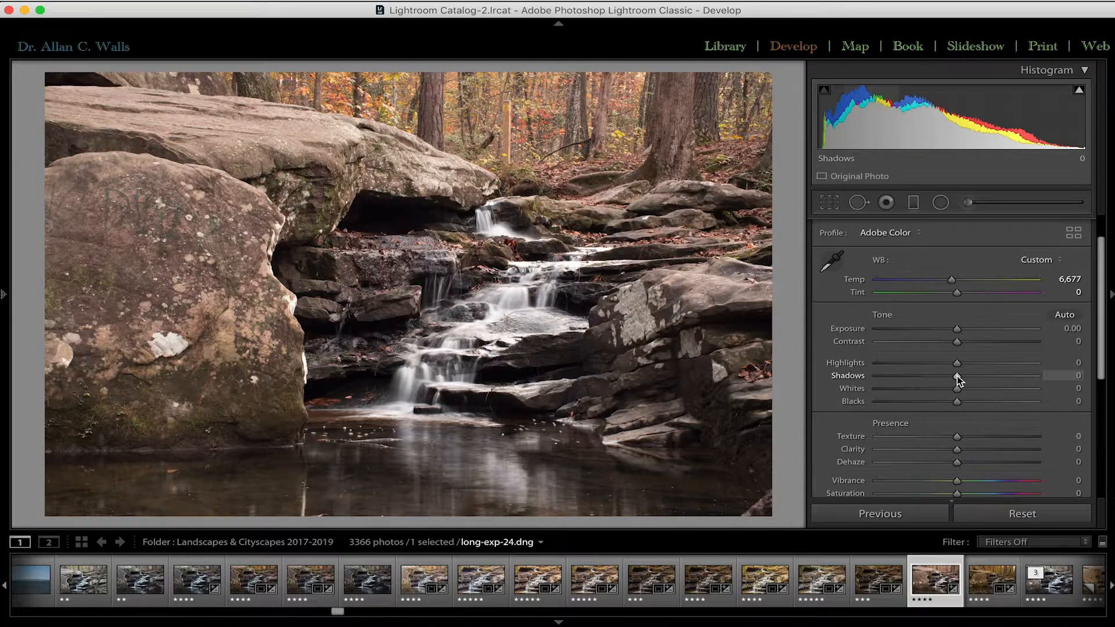
Compare the photo with Shadows raised and near zero, set Shadows to +100, and lower Highlights to −100.
{"action": "left_click_drag", "start_coordinate": [957, 375], "coordinate": [1056, 370]}
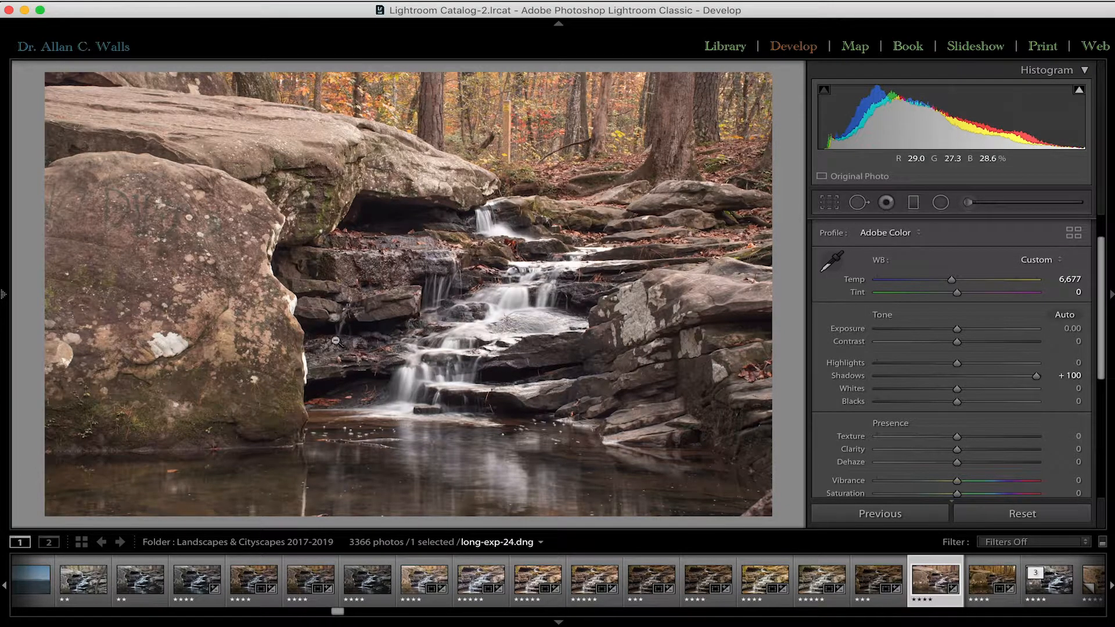
{"action": "left_click_drag", "start_coordinate": [1037, 376], "coordinate": [956, 380]}
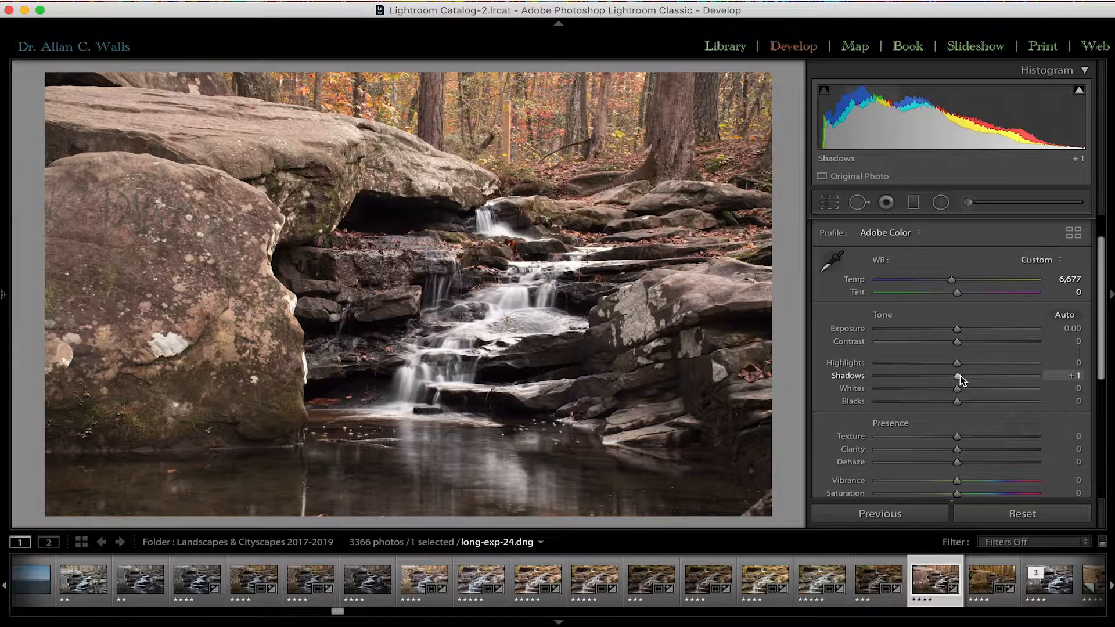
{"action": "left_click_drag", "start_coordinate": [966, 376], "coordinate": [1001, 377]}
{"action": "left_click_drag", "start_coordinate": [1039, 380], "coordinate": [1053, 381]}
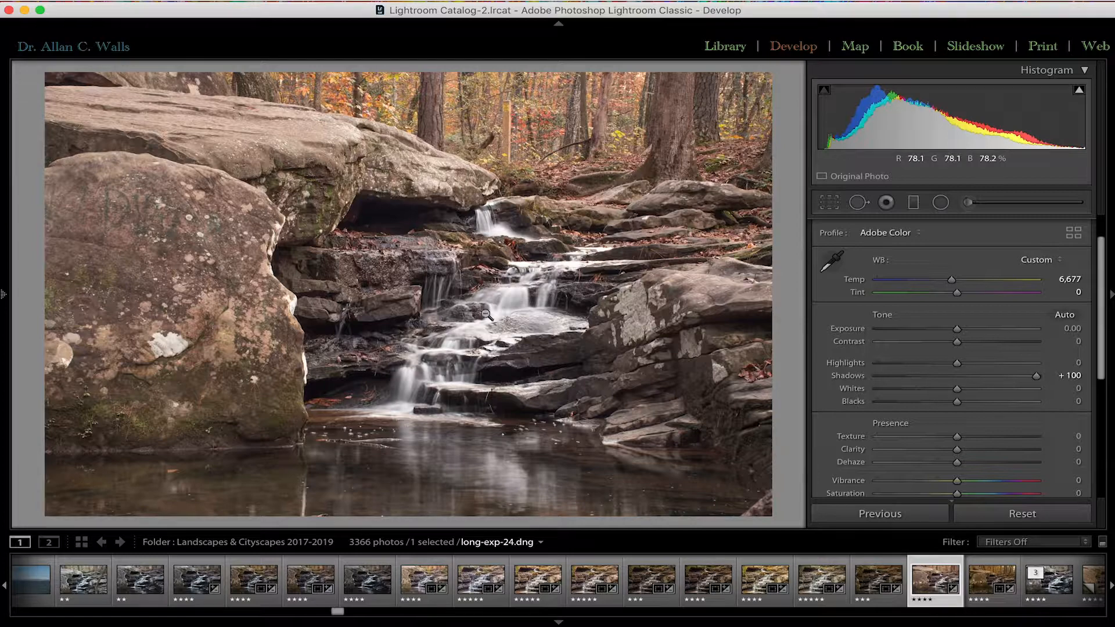
{"action": "left_click", "coordinate": [957, 364]}
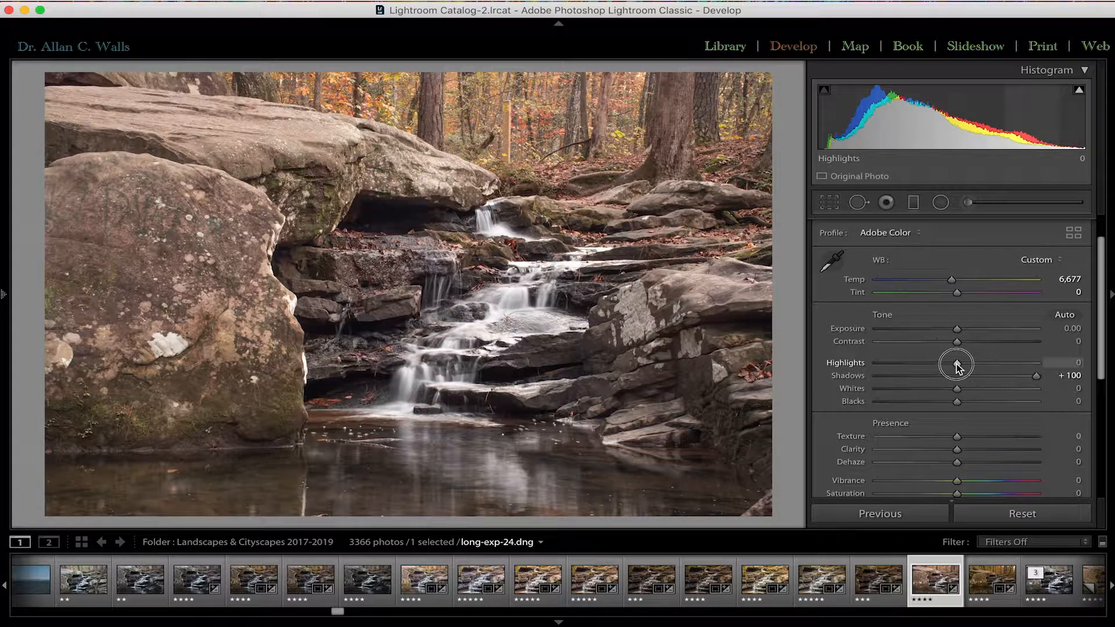
{"action": "left_click_drag", "start_coordinate": [958, 366], "coordinate": [836, 365]}
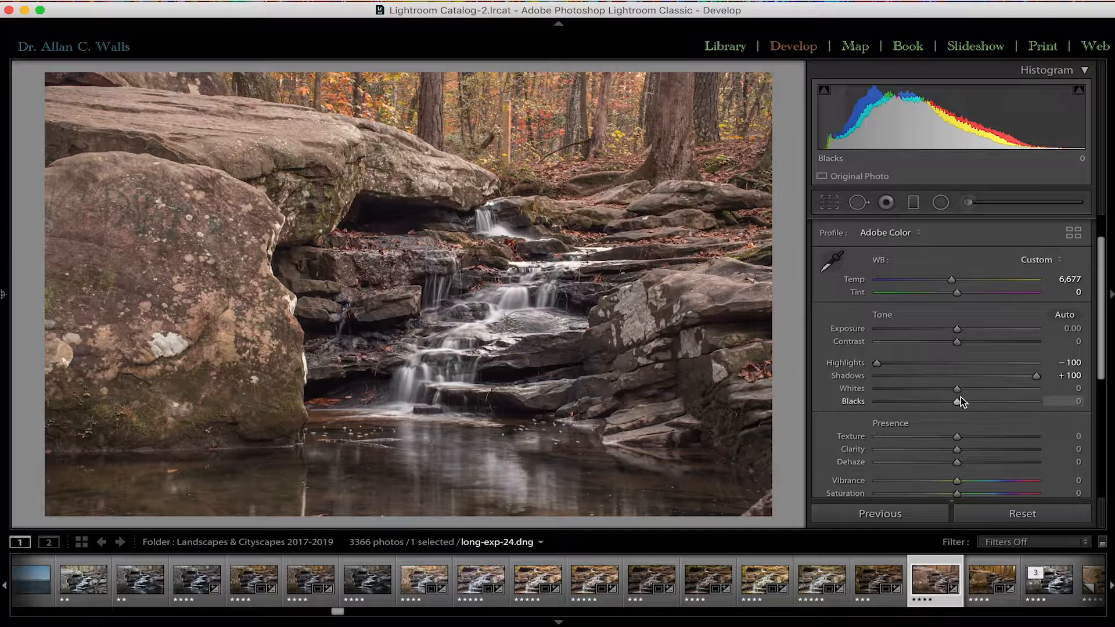
Set the photo's white and black points with Whites at +18 and Blacks at −22.
{"action": "scroll", "coordinate": [958, 400], "scroll_direction": "down", "scroll_amount": 1}
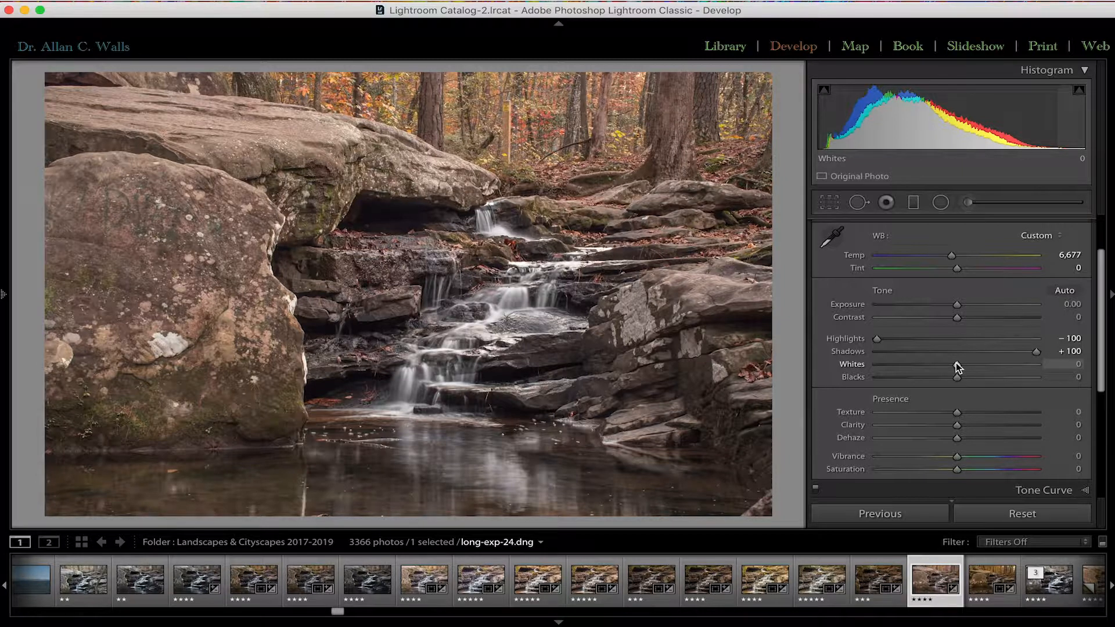
{"action": "left_click_drag", "start_coordinate": [956, 363], "coordinate": [971, 366]}
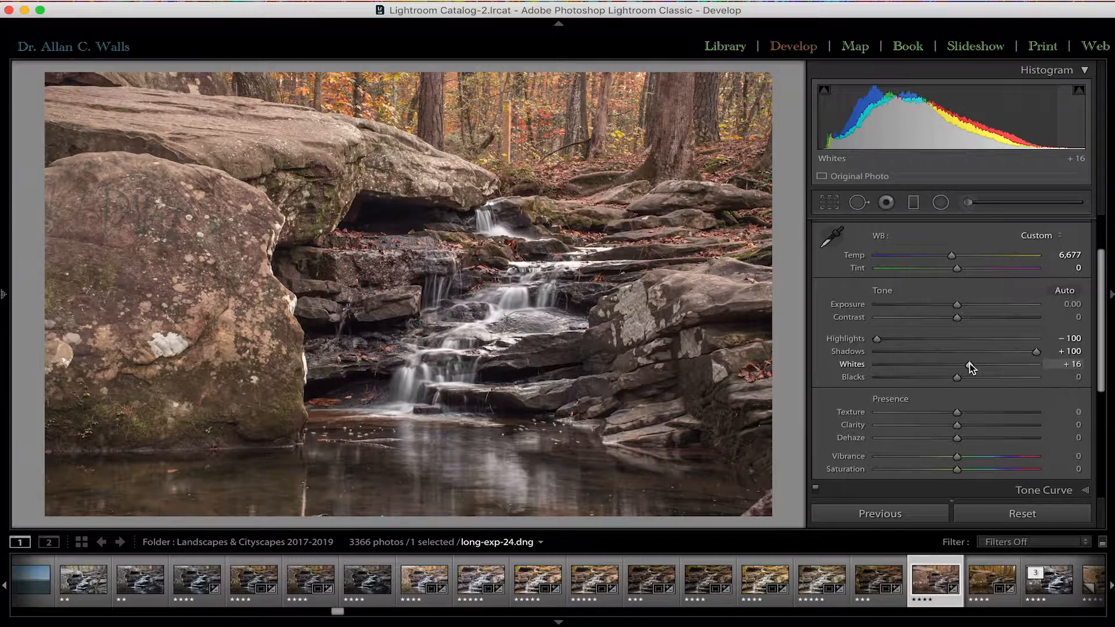
{"action": "left_click_drag", "start_coordinate": [970, 362], "coordinate": [972, 364]}
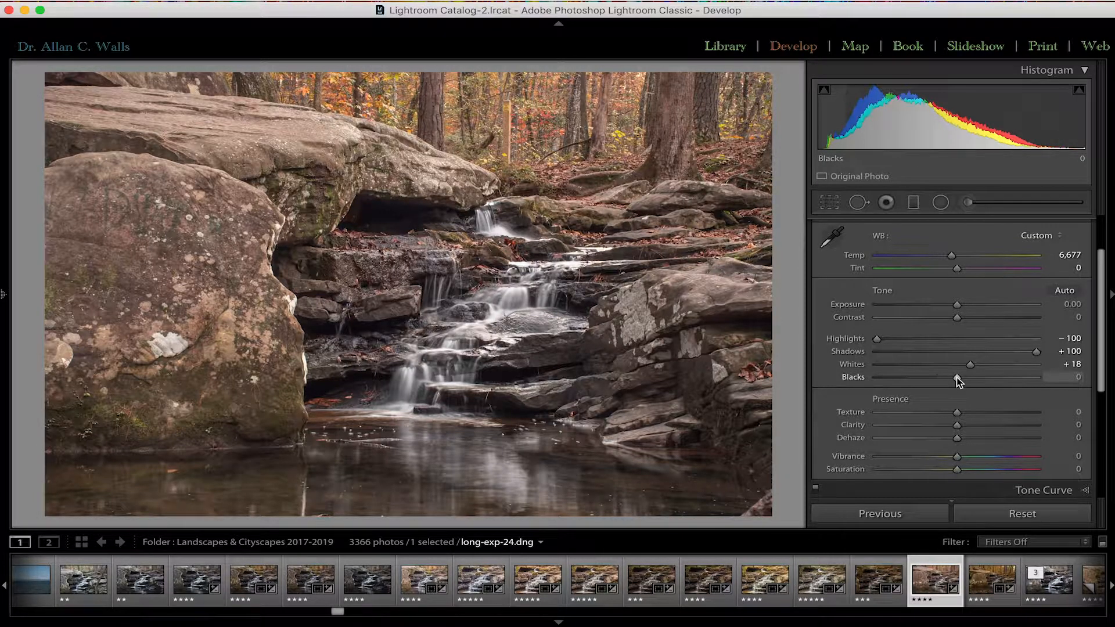
{"action": "left_click_drag", "start_coordinate": [957, 378], "coordinate": [940, 380]}
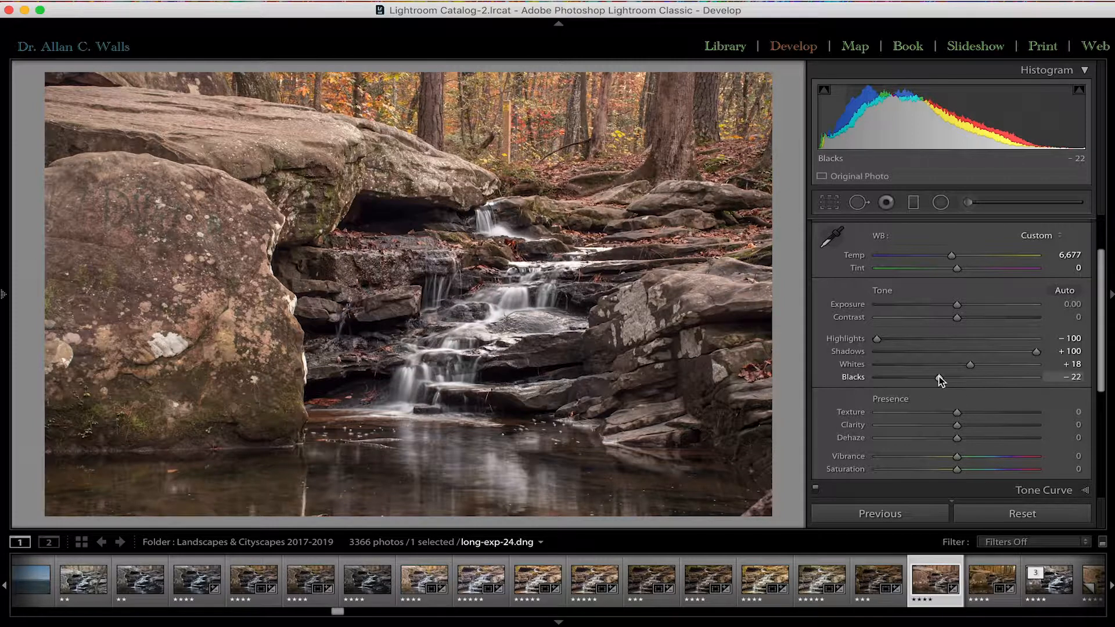
Fine-tune the tonal range to Whites +21, Exposure −0.10 and Blacks −15, checking the clipping indicators.
{"action": "left_click", "coordinate": [1079, 93]}
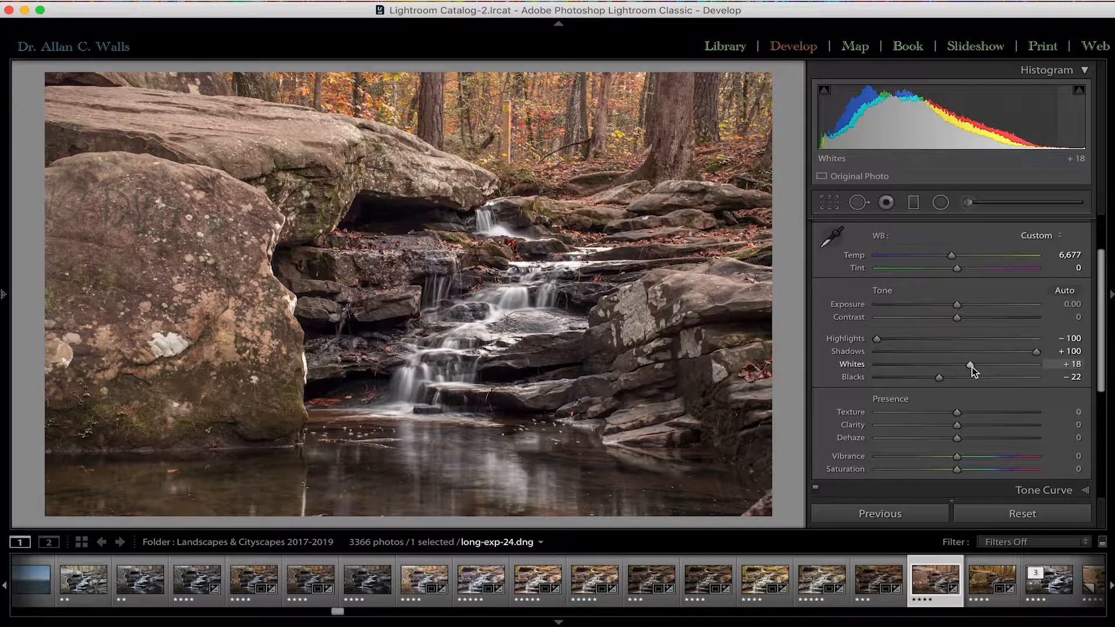
{"action": "left_click_drag", "start_coordinate": [970, 366], "coordinate": [973, 368]}
{"action": "left_click_drag", "start_coordinate": [957, 307], "coordinate": [956, 308]}
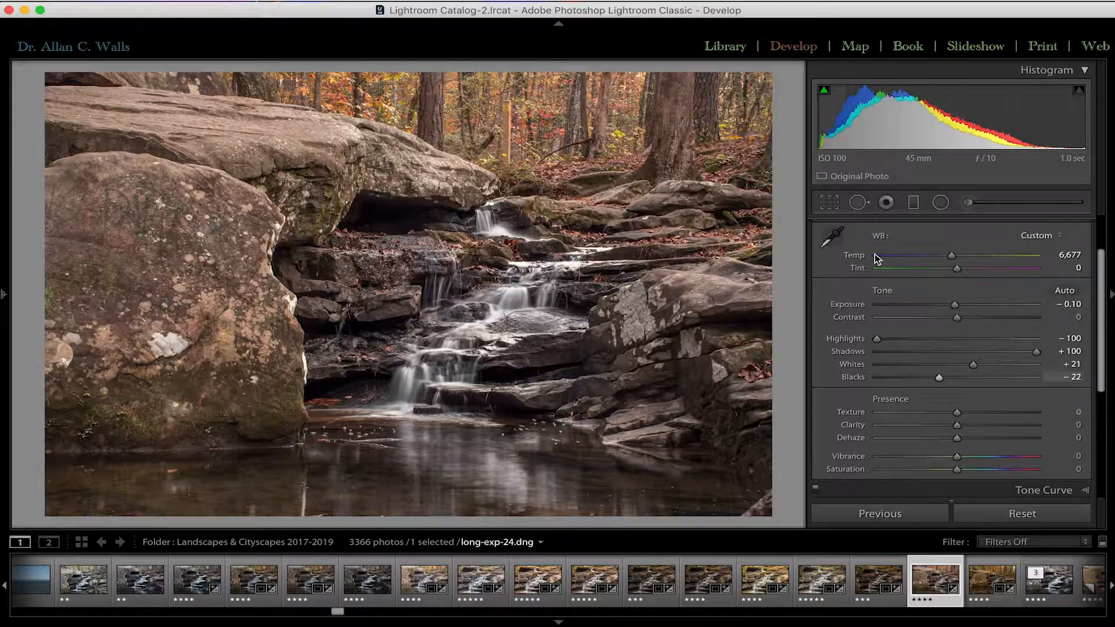
{"action": "left_click_drag", "start_coordinate": [940, 377], "coordinate": [946, 381]}
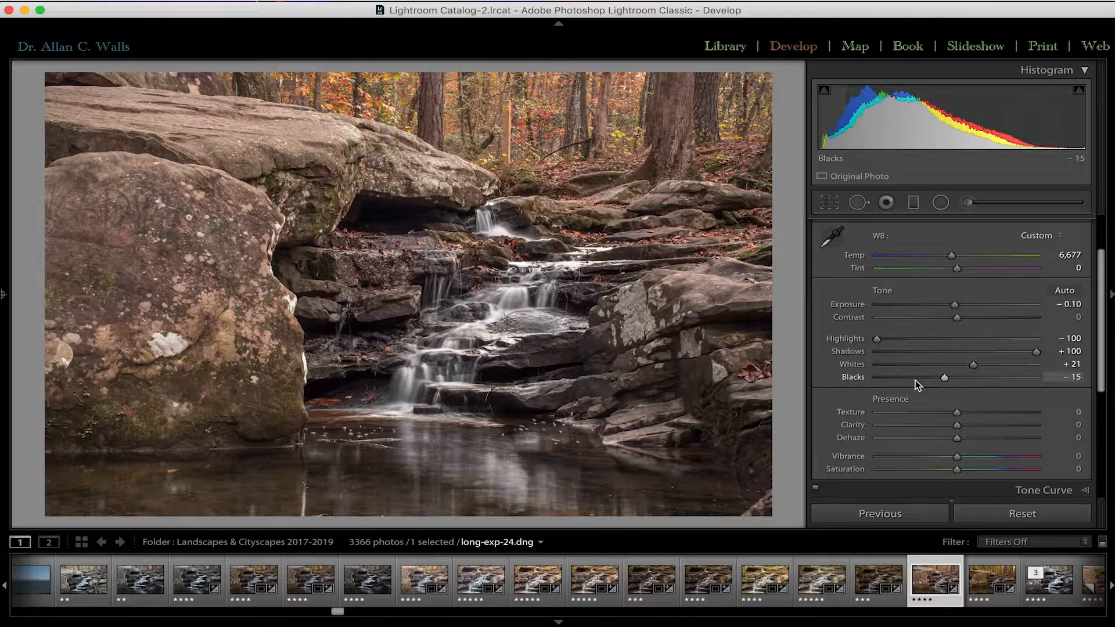
Compare the photo's before and after versions side by side, and warm the white balance Temp to 8,283.
{"action": "key", "text": "y"}
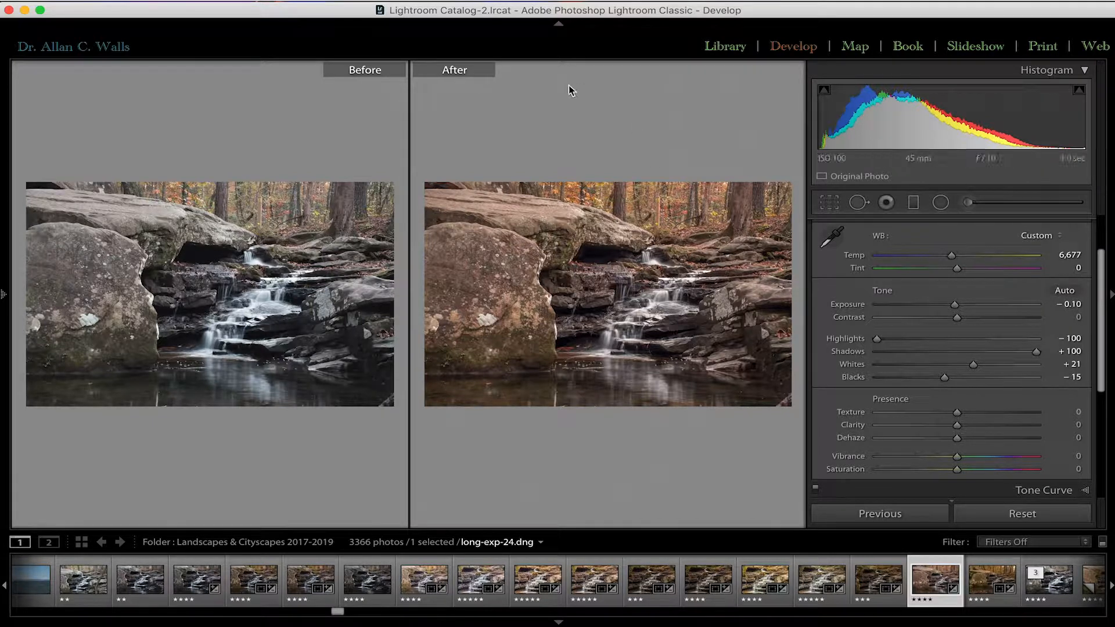
{"action": "key", "text": "y"}
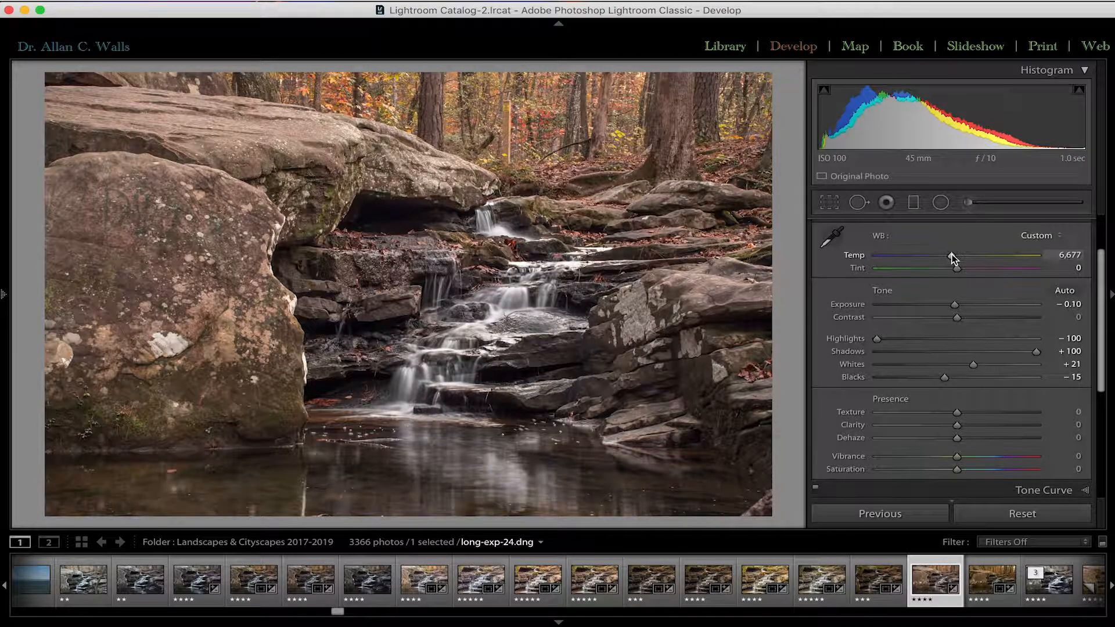
{"action": "left_click_drag", "start_coordinate": [953, 259], "coordinate": [976, 259]}
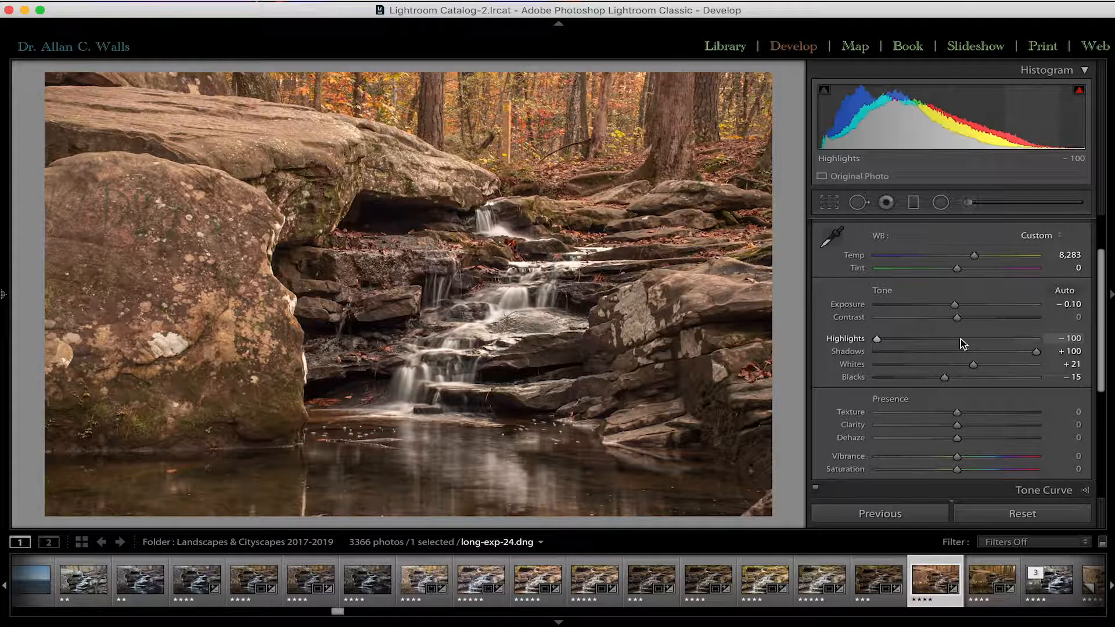
Set Texture to +1 and Clarity to +3, and return the photo from the close-up to the full view.
{"action": "scroll", "coordinate": [985, 416], "scroll_direction": "down", "scroll_amount": 3}
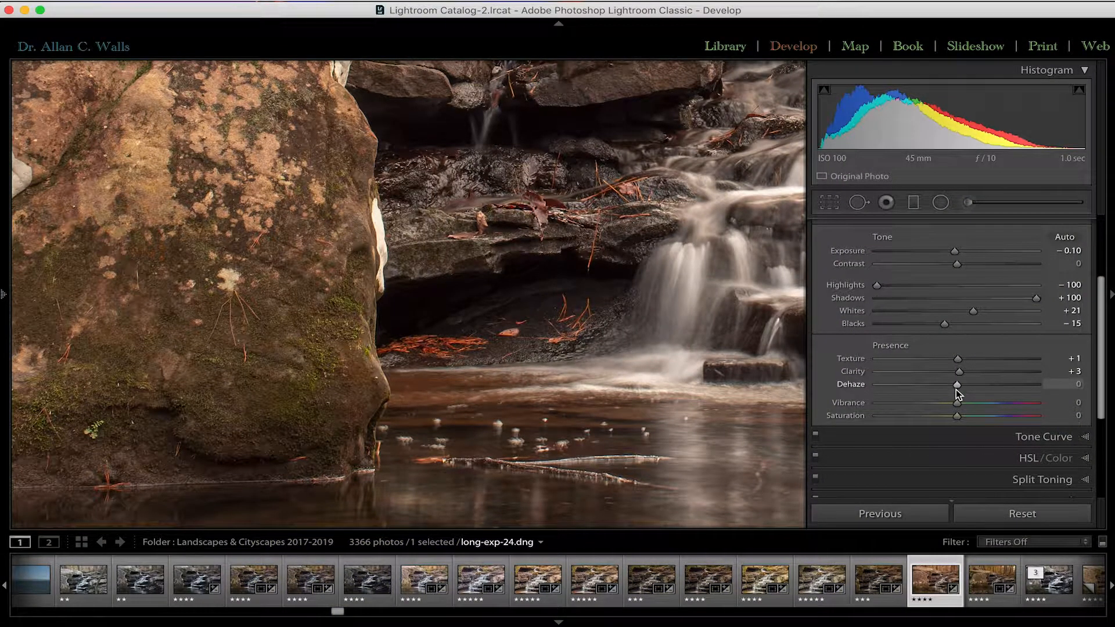
{"action": "left_click", "coordinate": [514, 345]}
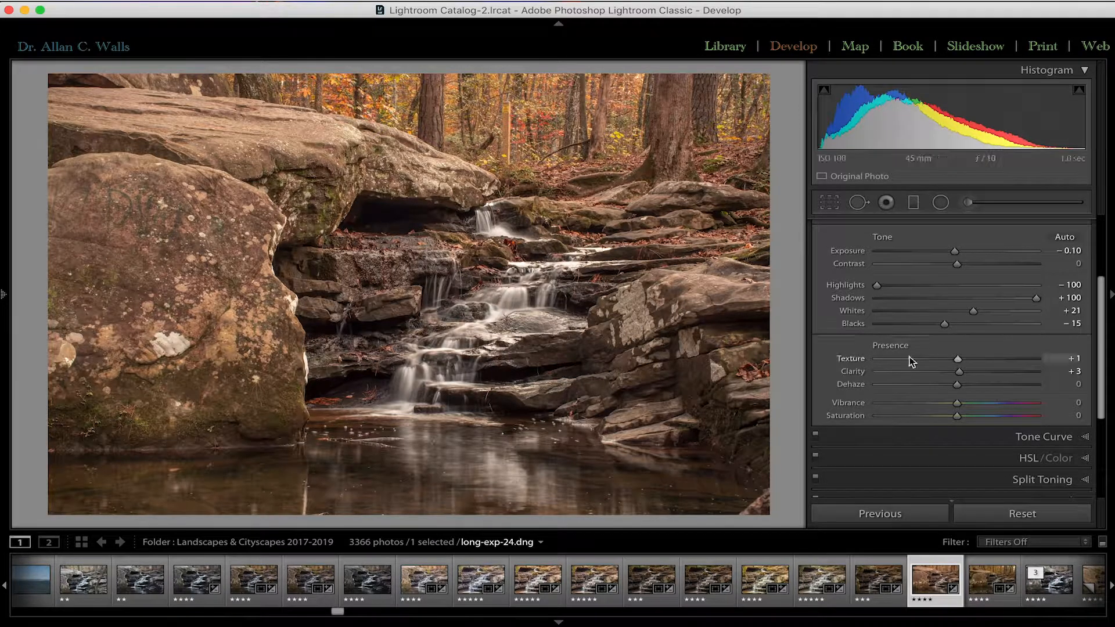
Try Clarity at +38 and inspect its effect on the waterfall and rocks close up.
{"action": "left_click_drag", "start_coordinate": [961, 372], "coordinate": [985, 373]}
{"action": "left_click", "coordinate": [644, 320]}
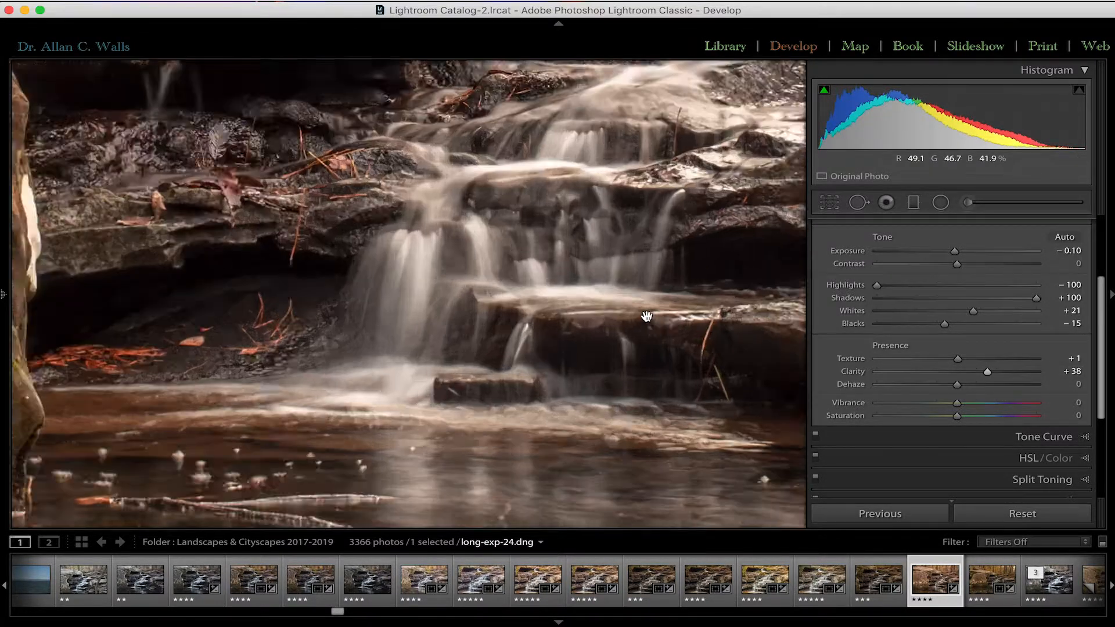
{"action": "scroll", "coordinate": [647, 317], "scroll_direction": "left", "scroll_amount": 10}
{"action": "scroll", "coordinate": [647, 317], "scroll_direction": "up", "scroll_amount": 5}
{"action": "scroll", "coordinate": [647, 317], "scroll_direction": "right", "scroll_amount": 8}
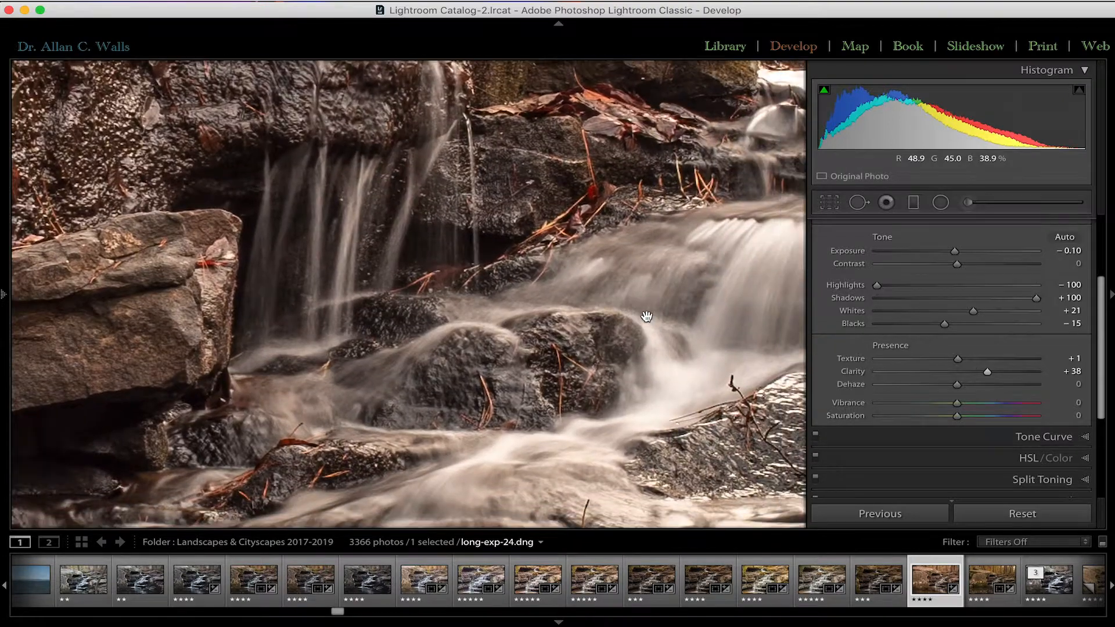
{"action": "scroll", "coordinate": [646, 317], "scroll_direction": "right", "scroll_amount": 5}
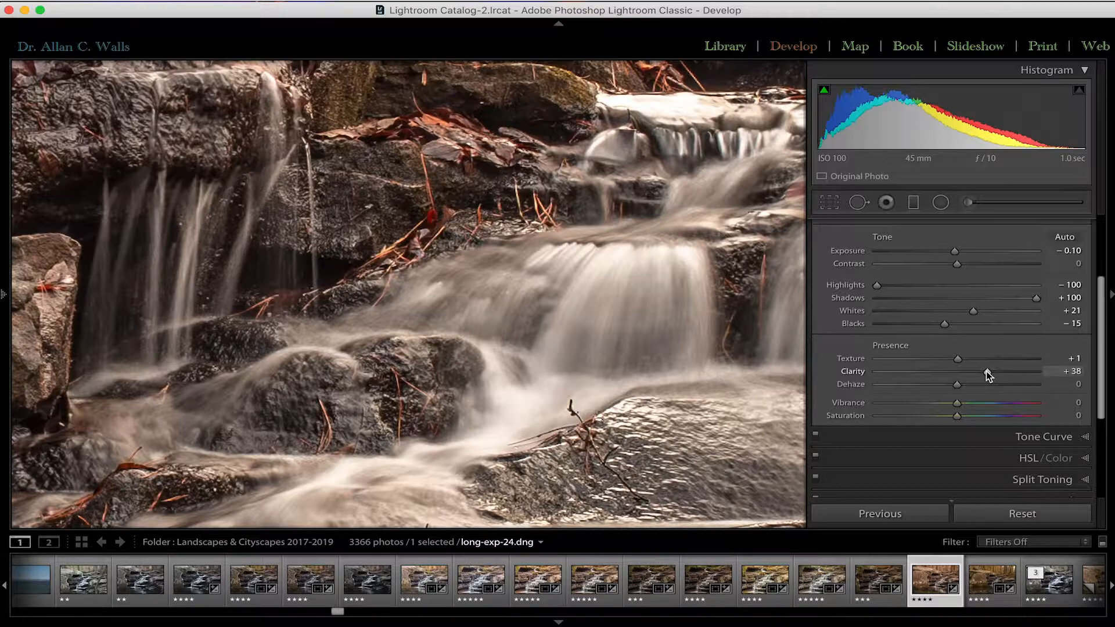
Try Clarity at −55 and inspect the softened water along the cascade close up.
{"action": "left_click_drag", "start_coordinate": [987, 372], "coordinate": [912, 373]}
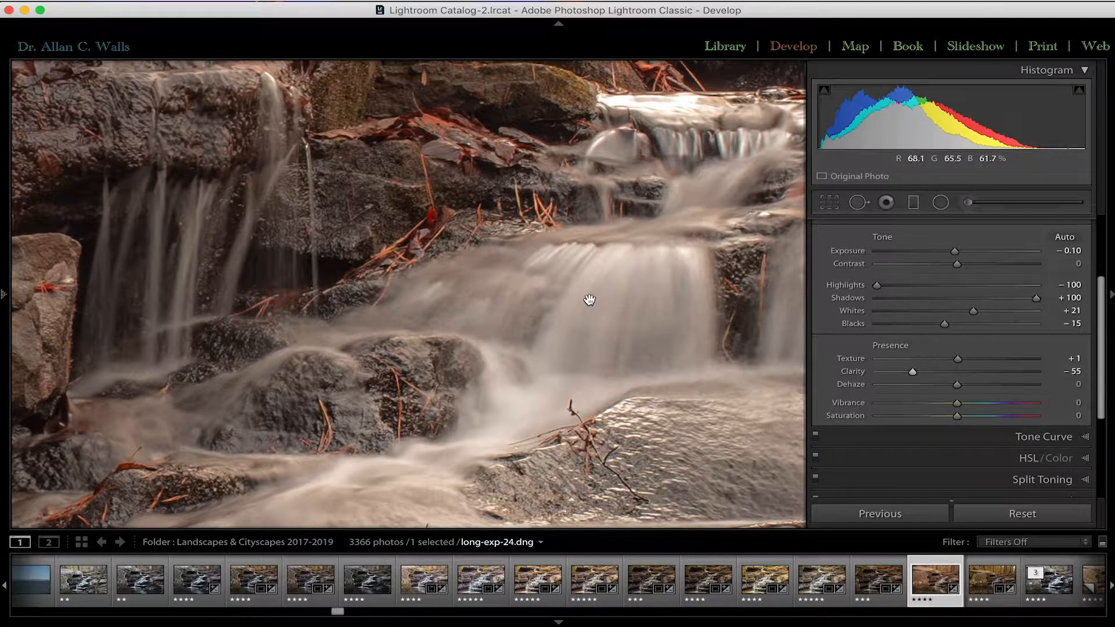
{"action": "scroll", "coordinate": [588, 300], "scroll_direction": "right", "scroll_amount": 4}
{"action": "scroll", "coordinate": [587, 300], "scroll_direction": "right", "scroll_amount": 8}
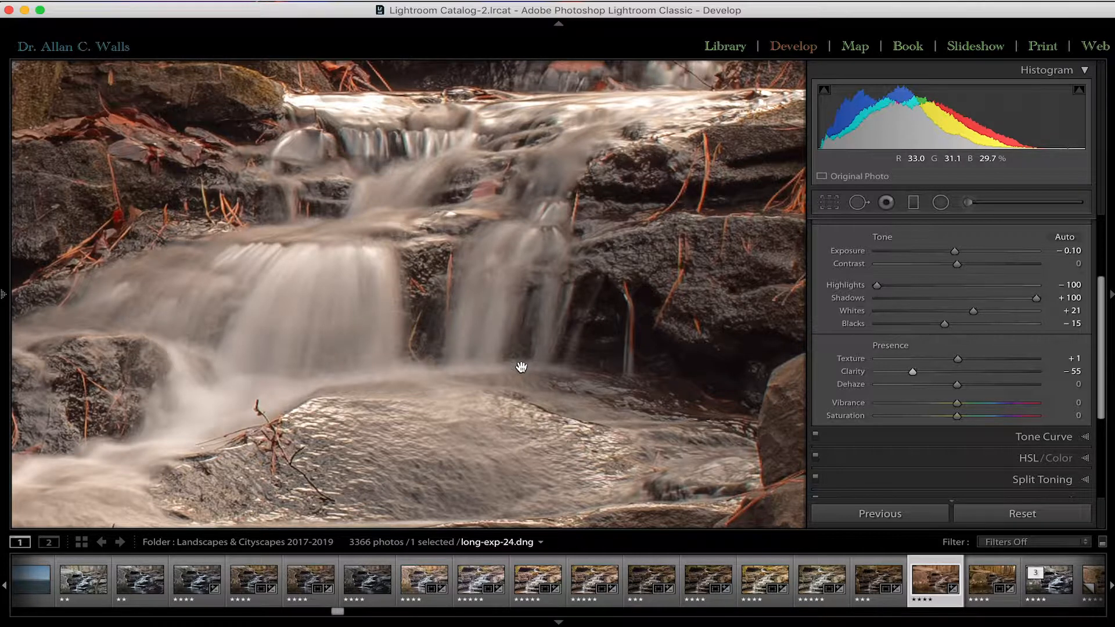
Raise Clarity to +29, return from the close-up to a wider view of the photo, and reduce Clarity to +9.
{"action": "left_click_drag", "start_coordinate": [914, 373], "coordinate": [980, 374]}
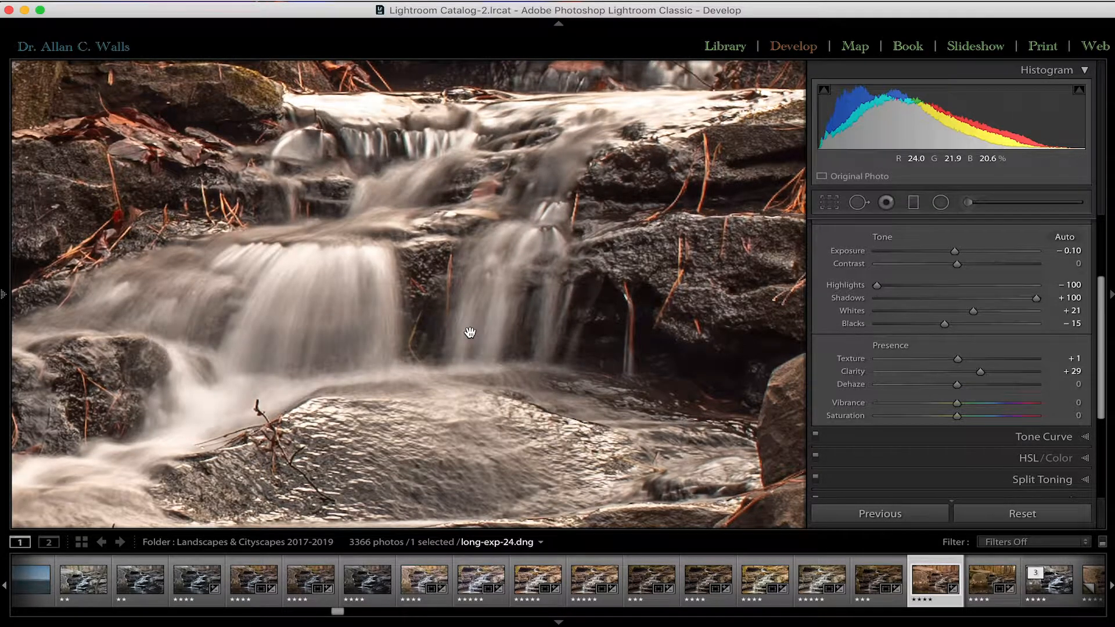
{"action": "left_click", "coordinate": [469, 331]}
{"action": "left_click", "coordinate": [470, 332]}
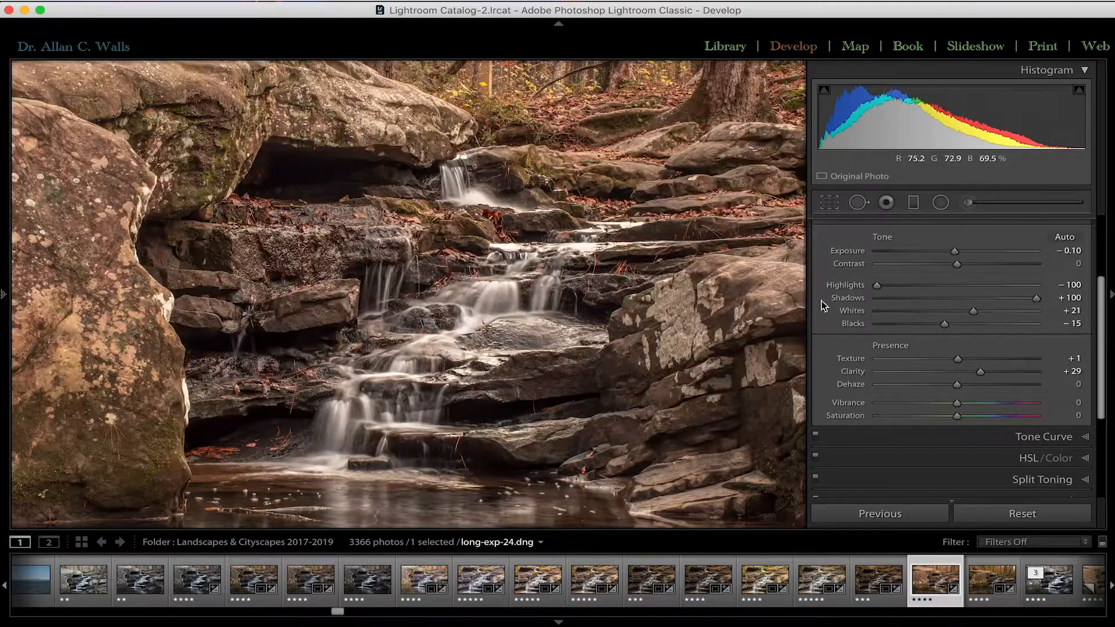
{"action": "left_click_drag", "start_coordinate": [982, 373], "coordinate": [965, 371]}
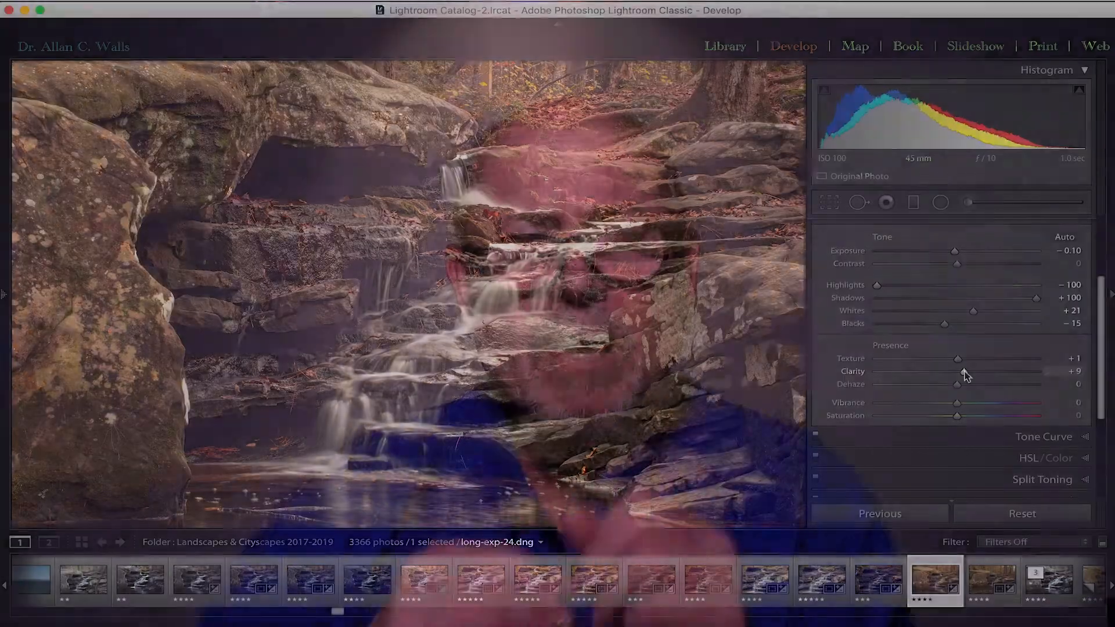
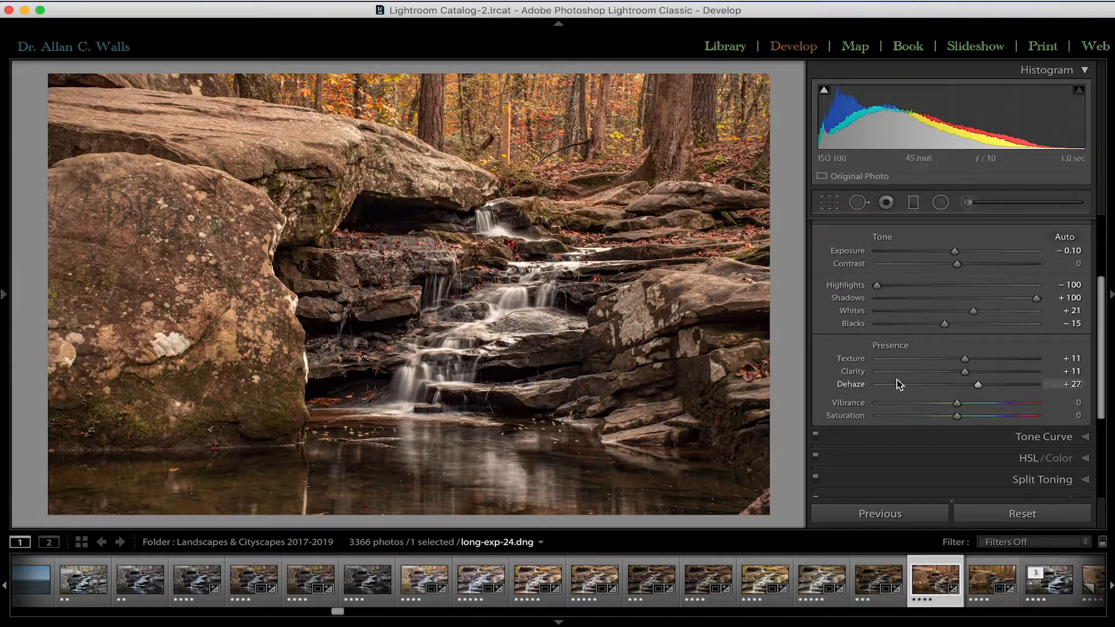
Try a hazy look with Dehaze at −59 and settle on a Dehaze of +3.
{"action": "left_click_drag", "start_coordinate": [978, 385], "coordinate": [911, 385]}
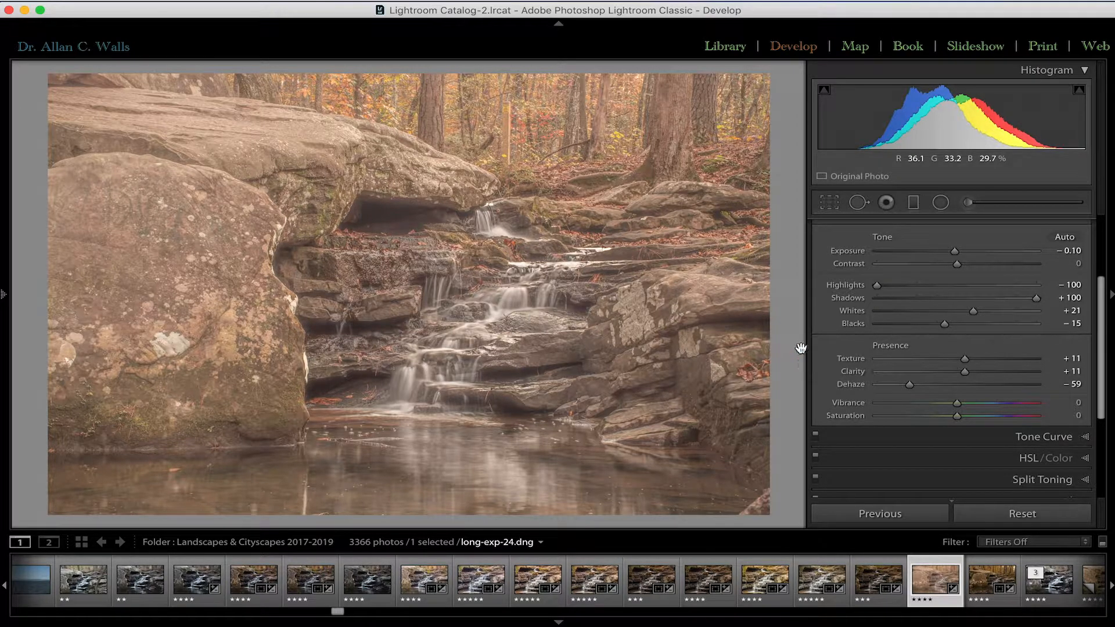
{"action": "left_click_drag", "start_coordinate": [909, 385], "coordinate": [960, 390]}
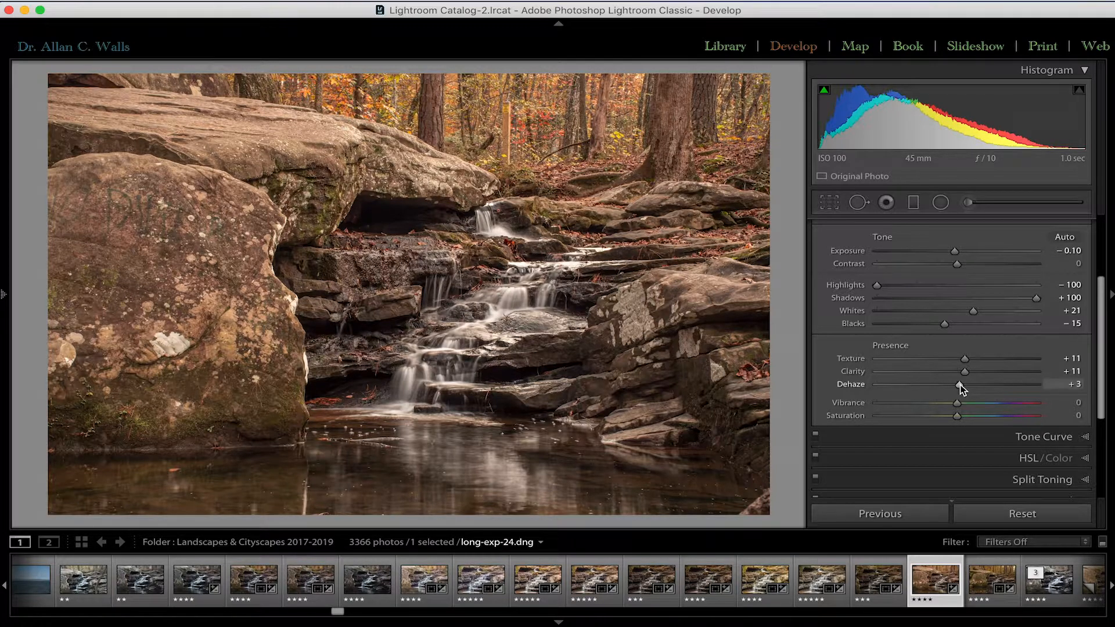
{"action": "left_click_drag", "start_coordinate": [961, 385], "coordinate": [960, 385]}
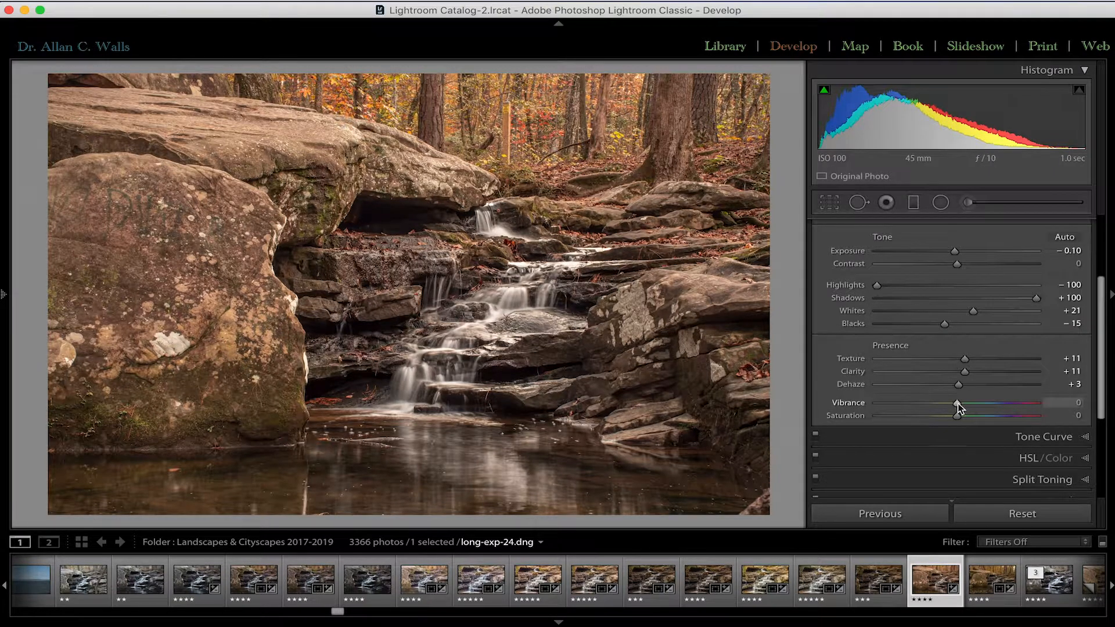
Try Vibrance at +45 and +6, and Saturation at +71, +5, −100 and −3.
{"action": "left_click_drag", "start_coordinate": [958, 404], "coordinate": [992, 403]}
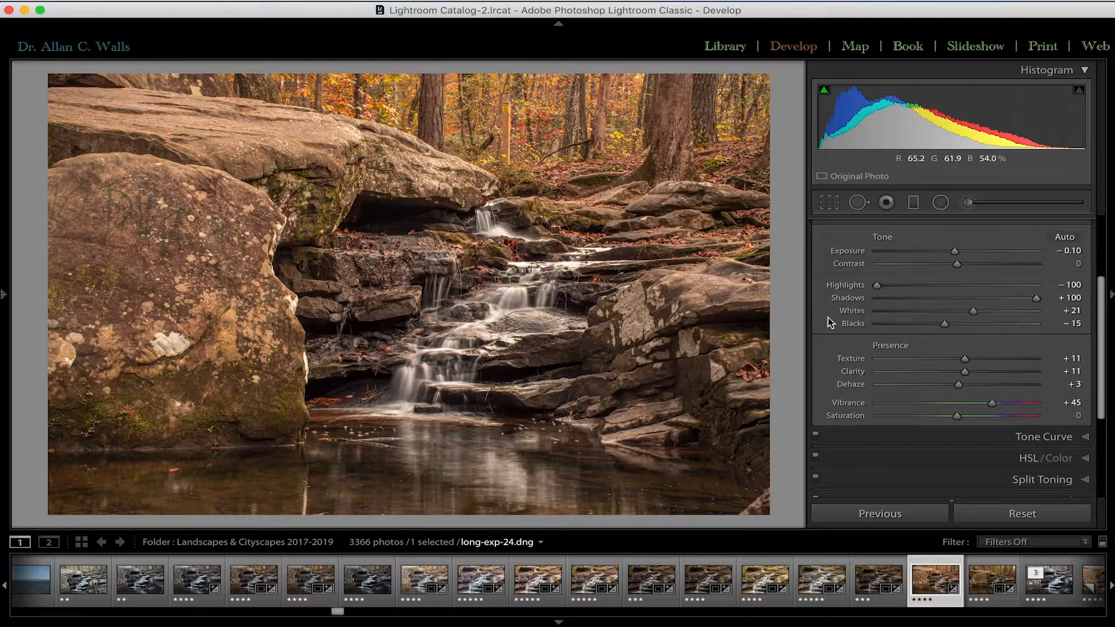
{"action": "left_click_drag", "start_coordinate": [994, 406], "coordinate": [964, 406]}
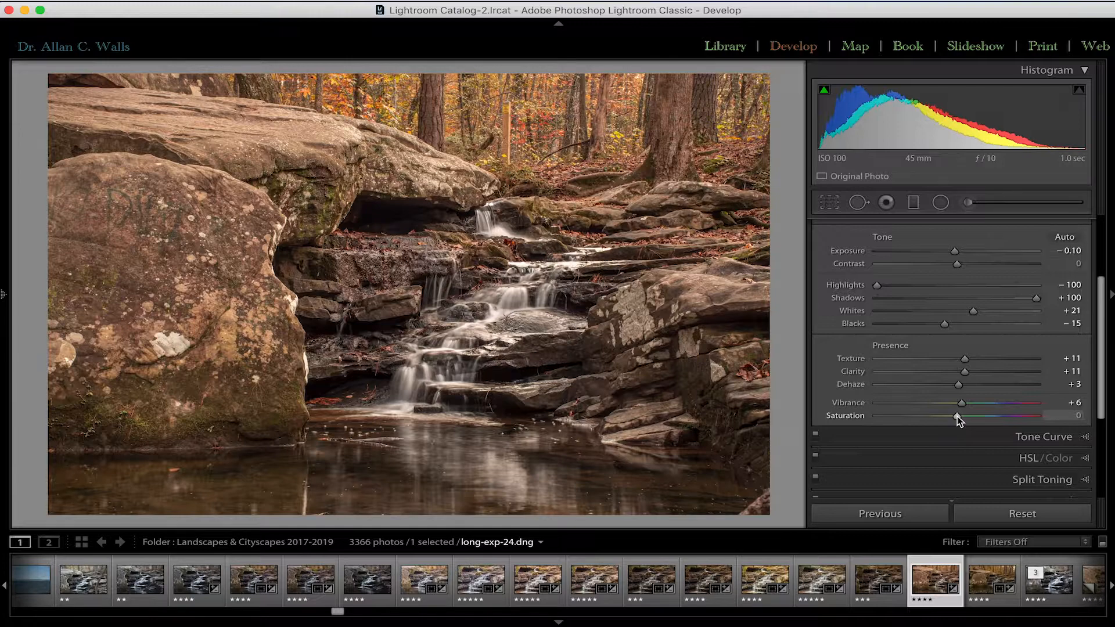
{"action": "left_click_drag", "start_coordinate": [957, 416], "coordinate": [1015, 416]}
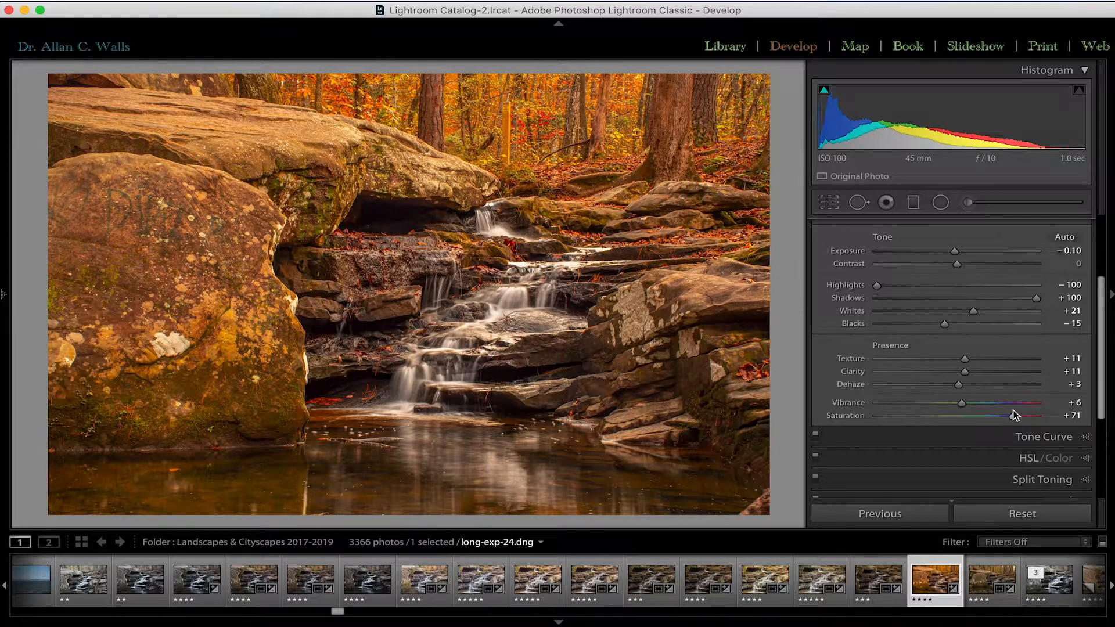
{"action": "left_click_drag", "start_coordinate": [1013, 415], "coordinate": [961, 417]}
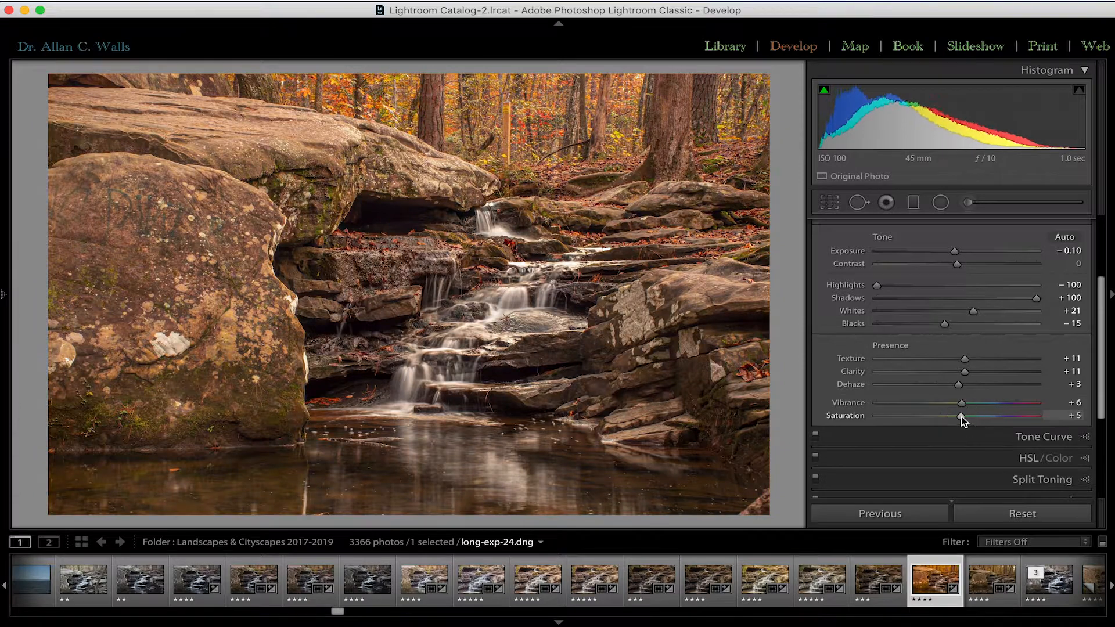
{"action": "left_click_drag", "start_coordinate": [961, 416], "coordinate": [862, 419]}
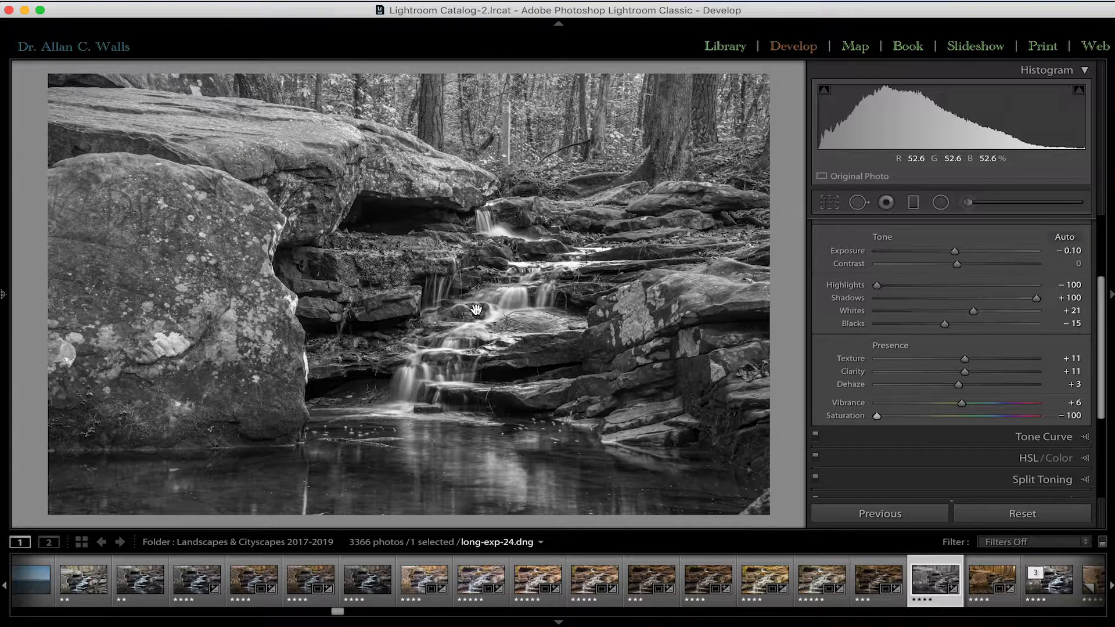
{"action": "left_click_drag", "start_coordinate": [876, 419], "coordinate": [954, 420]}
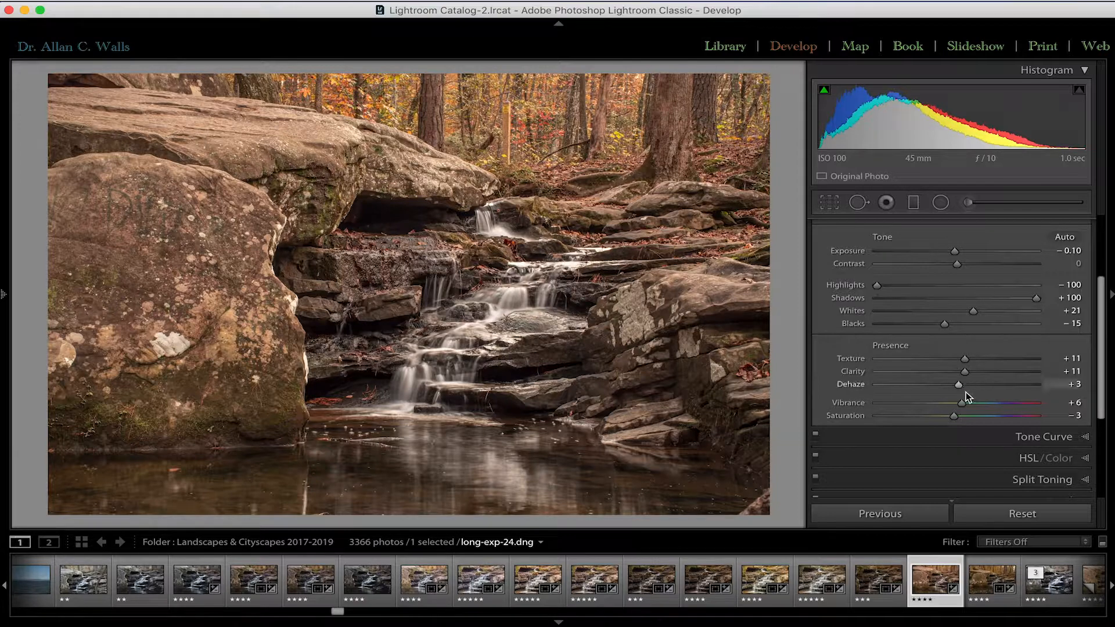
Set Vibrance to +30 and Saturation to −8, and compare the photo's before and after versions side by side.
{"action": "mouse_move", "coordinate": [961, 403]}
{"action": "left_mouse_down"}
{"action": "mouse_move", "coordinate": [973, 403]}
{"action": "mouse_move", "coordinate": [945, 404]}
{"action": "mouse_move", "coordinate": [973, 405]}
{"action": "left_mouse_up"}
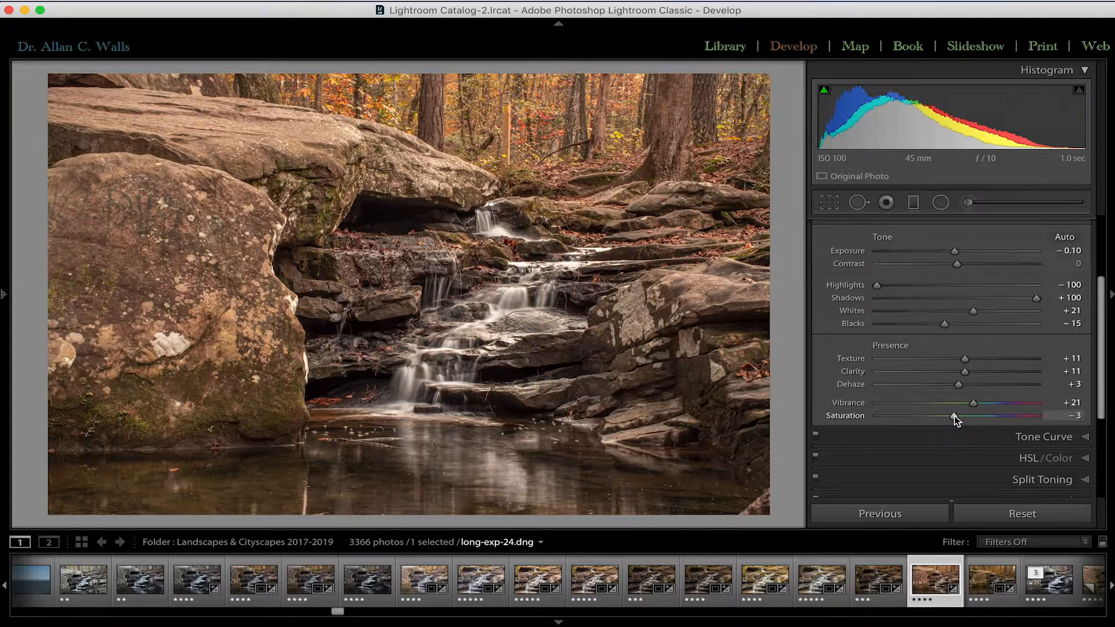
{"action": "left_click_drag", "start_coordinate": [954, 416], "coordinate": [955, 416]}
{"action": "left_click_drag", "start_coordinate": [955, 415], "coordinate": [950, 416]}
{"action": "left_click_drag", "start_coordinate": [977, 405], "coordinate": [983, 404]}
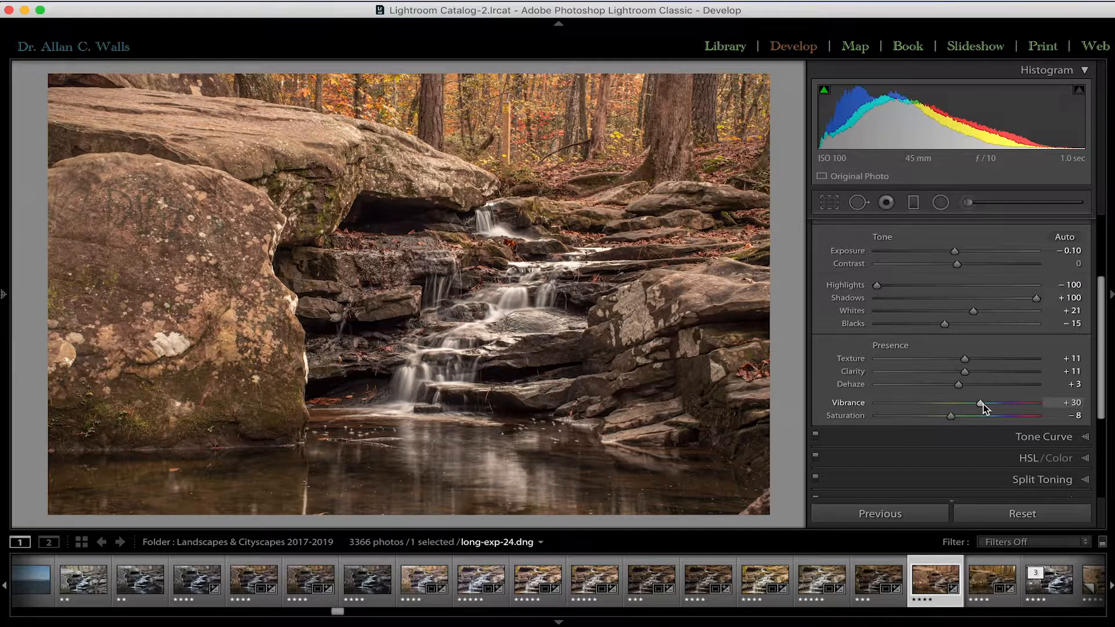
{"action": "key", "text": "y"}
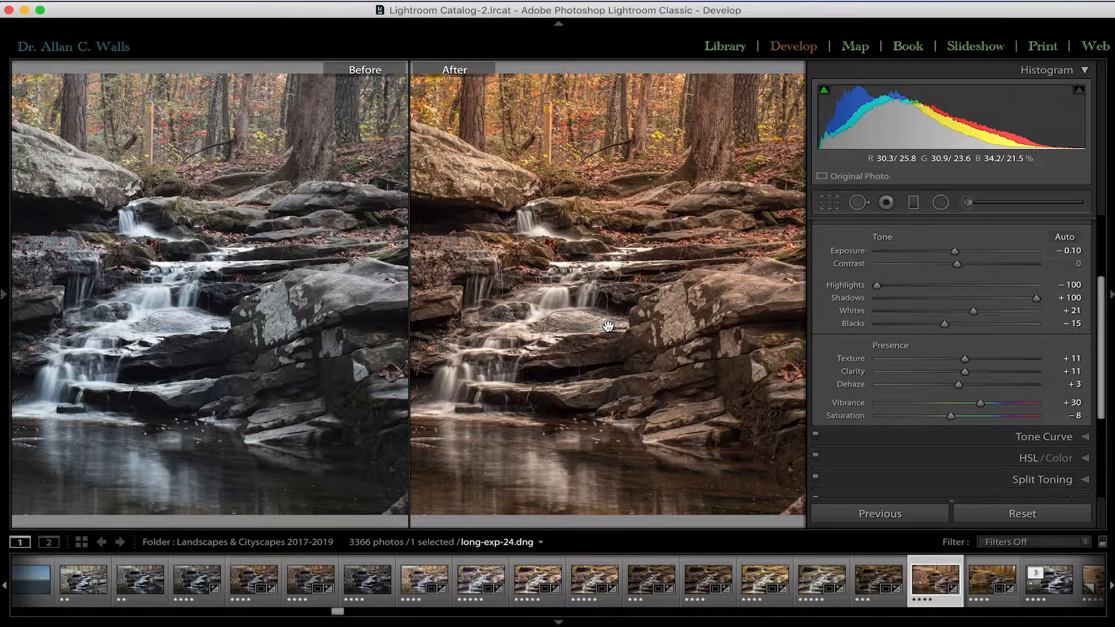
{"action": "key", "text": "y"}
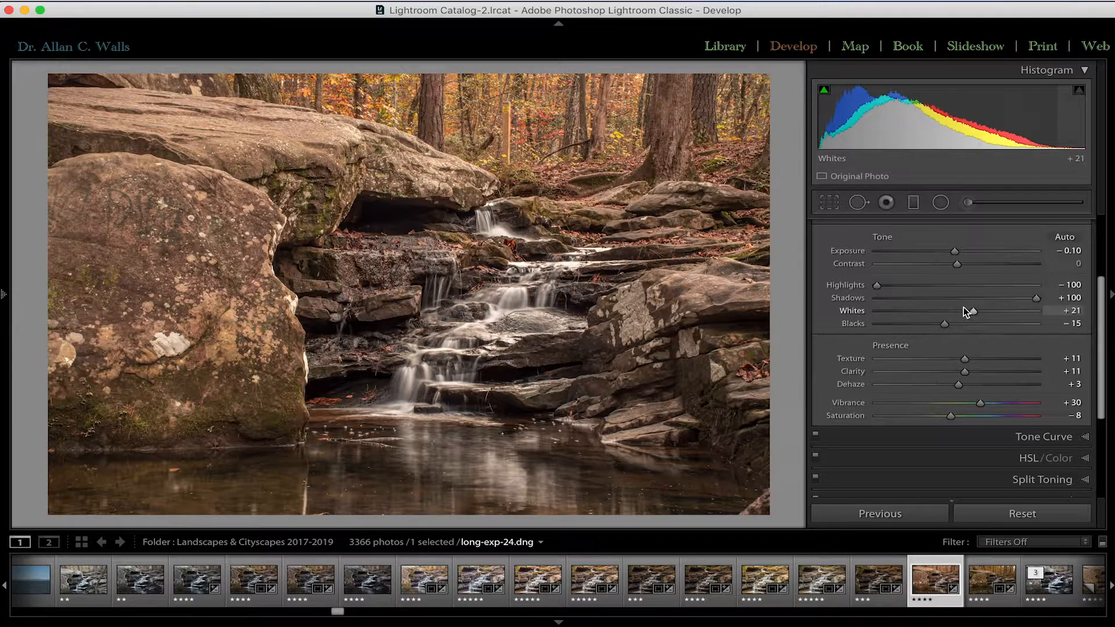
Refine the tone with Blacks at −10, Exposure at 0.00 after trying +0.35, and Contrast at +1.
{"action": "left_click_drag", "start_coordinate": [946, 324], "coordinate": [951, 324]}
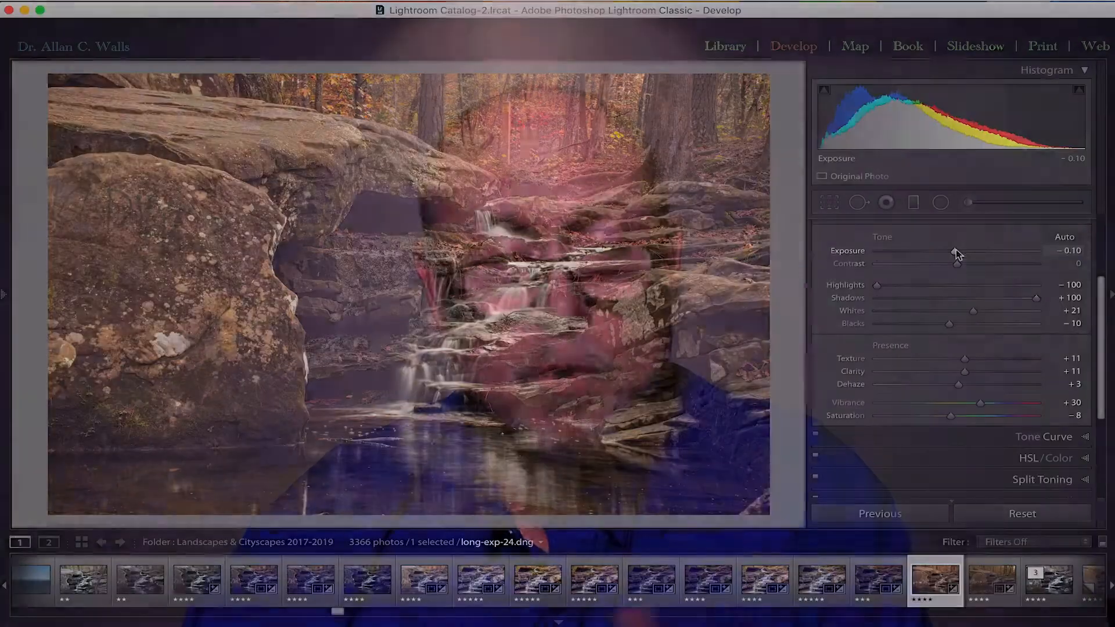
{"action": "left_click_drag", "start_coordinate": [955, 249], "coordinate": [963, 251]}
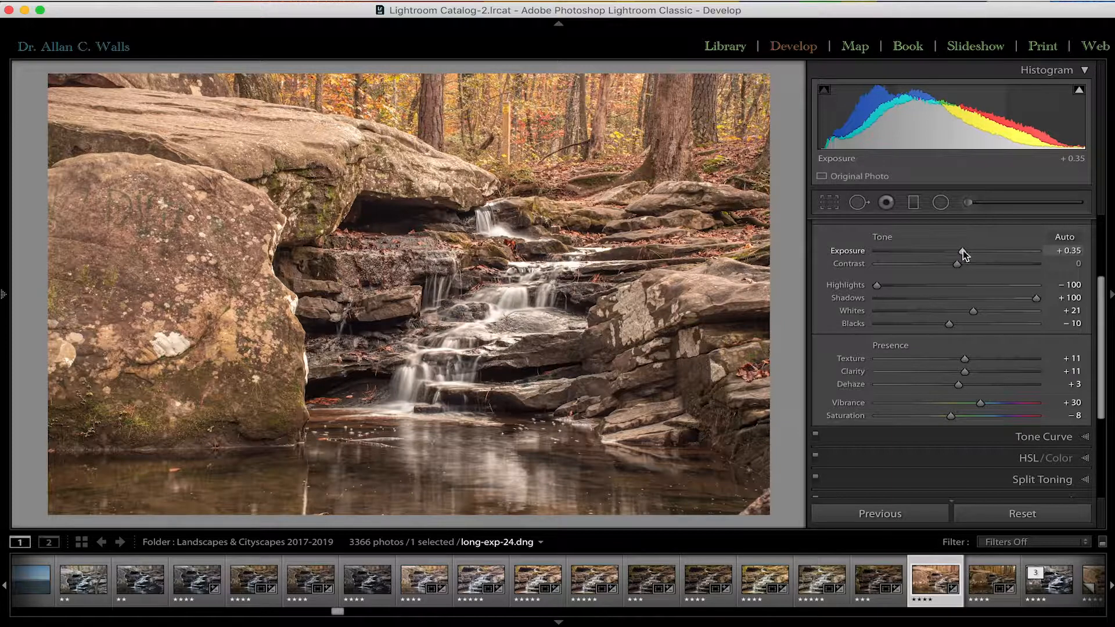
{"action": "mouse_move", "coordinate": [962, 251]}
{"action": "left_mouse_down"}
{"action": "mouse_move", "coordinate": [958, 263]}
{"action": "mouse_move", "coordinate": [981, 261]}
{"action": "mouse_move", "coordinate": [925, 264]}
{"action": "mouse_move", "coordinate": [970, 264]}
{"action": "mouse_move", "coordinate": [960, 264]}
{"action": "left_mouse_up"}
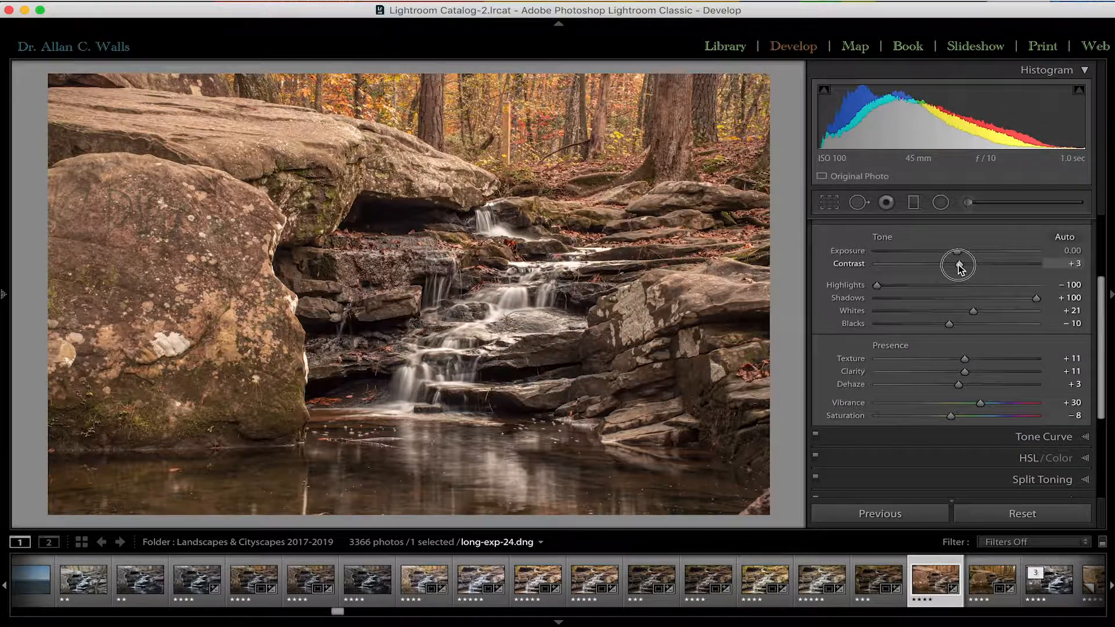
{"action": "left_click_drag", "start_coordinate": [958, 264], "coordinate": [957, 265]}
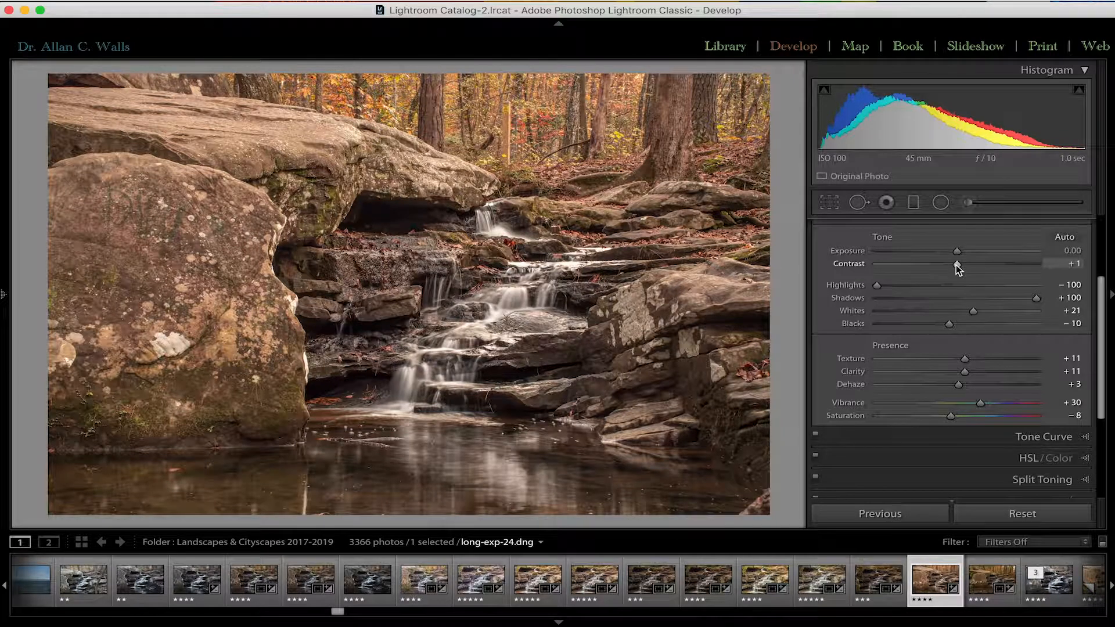